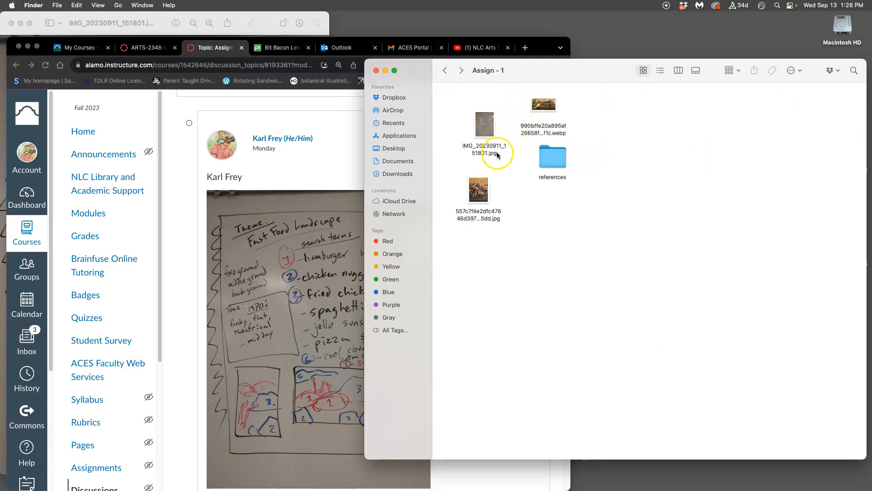
Step: Open the concept sketch IMG_20230911_151801.jpg for viewing, and open the references folder in the Assign - 1 folder
double_click(486, 130)
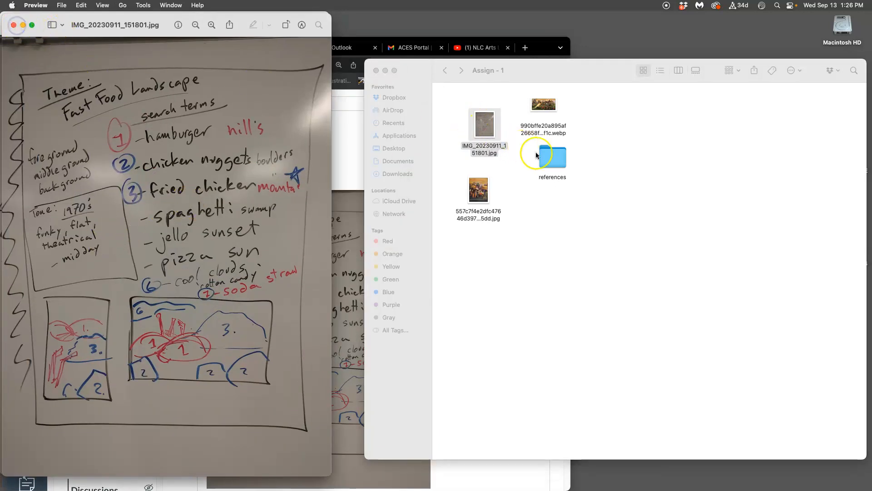
double_click(550, 156)
scroll(591, 204, "left", 2)
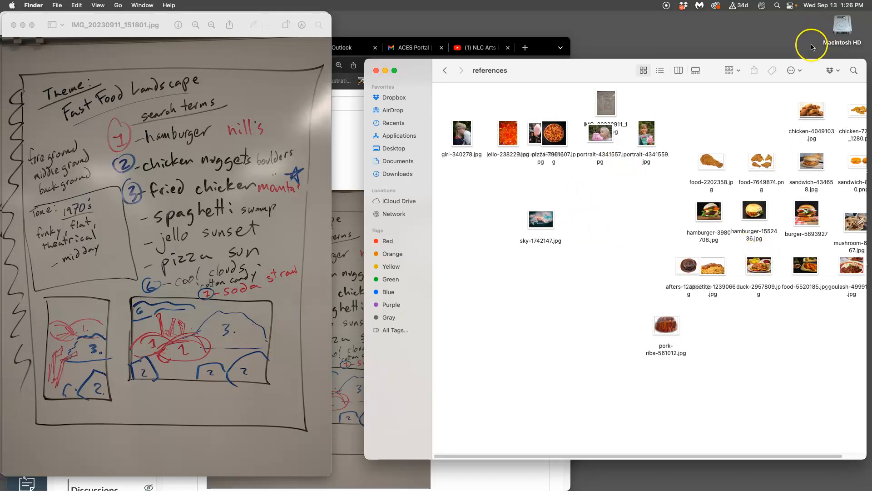
Step: Group the files in the references folder by name
left_click(644, 238)
left_click(734, 71)
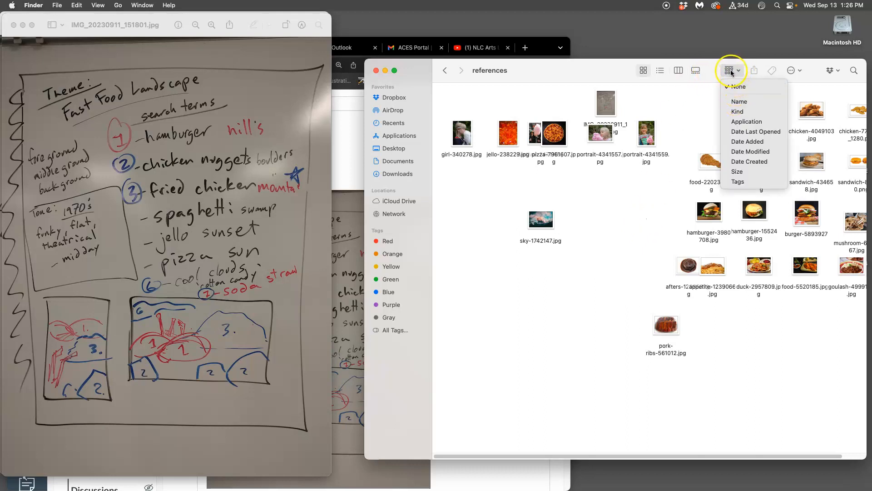
left_click(750, 103)
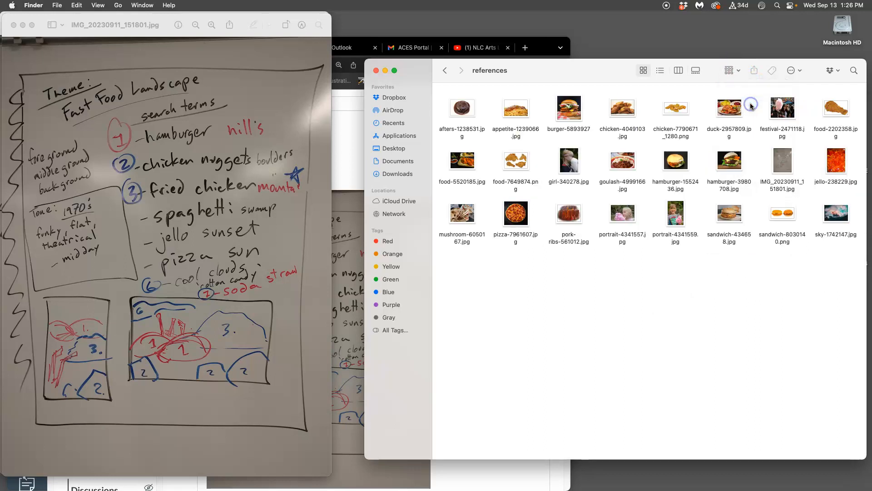
Step: Set the references folder's icon size to 128×128, grid spacing to the minimum and text size to 10
left_click_drag(811, 66, 769, 56)
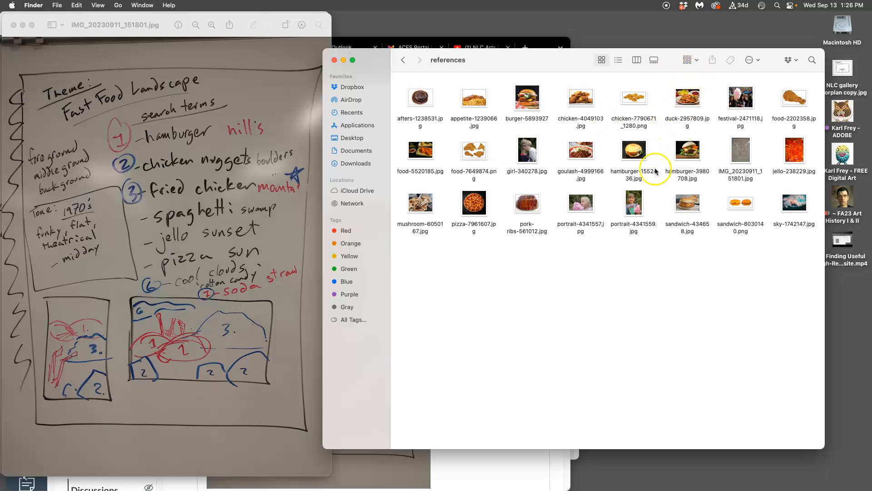
left_click(759, 60)
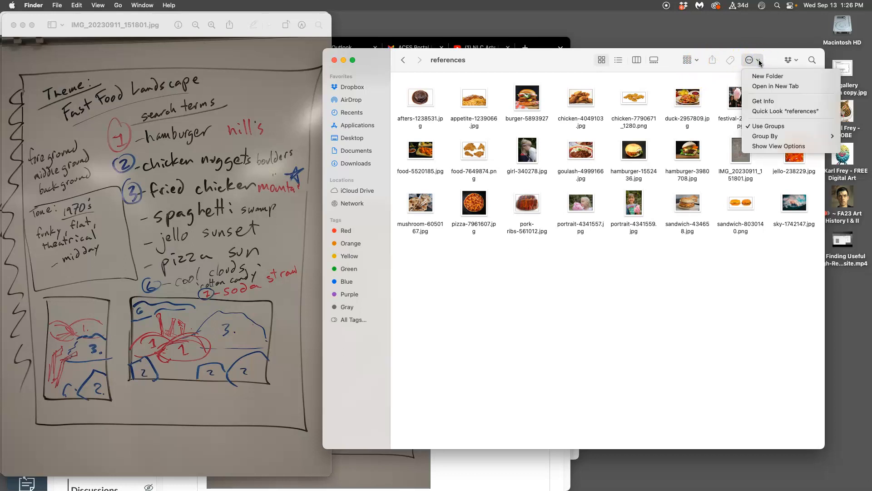
left_click(783, 146)
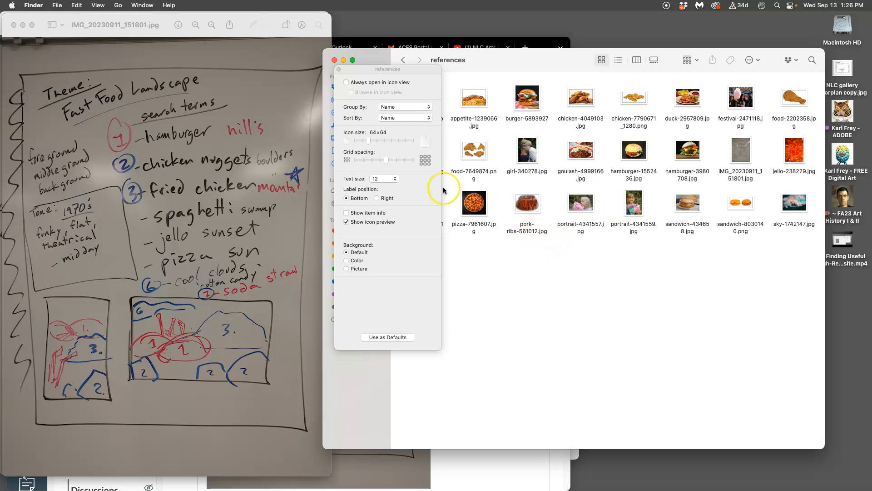
left_click_drag(371, 142, 349, 161)
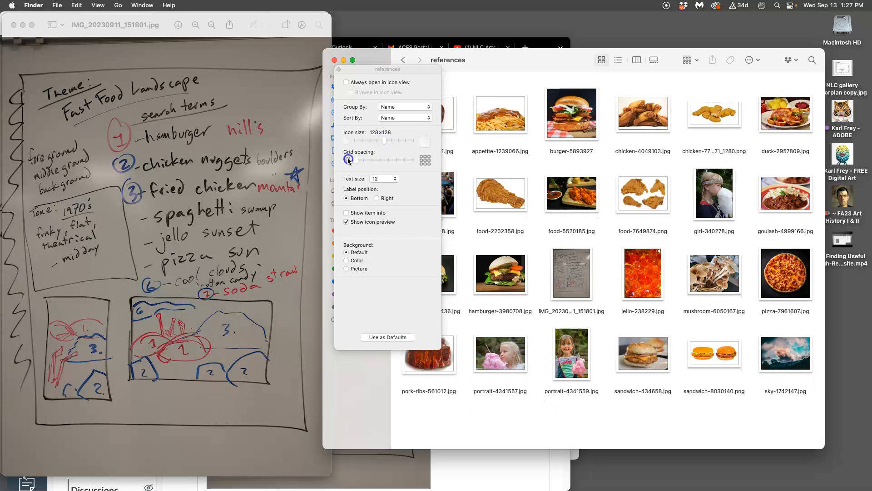
left_click(393, 178)
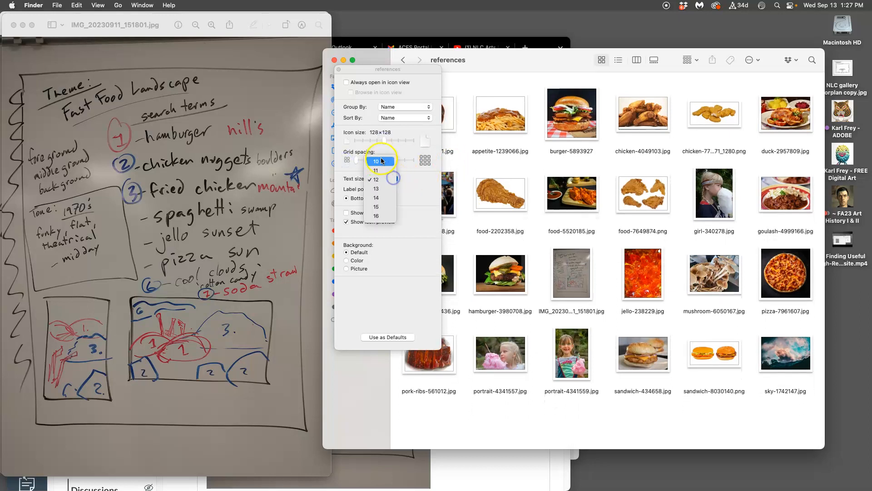
left_click(382, 161)
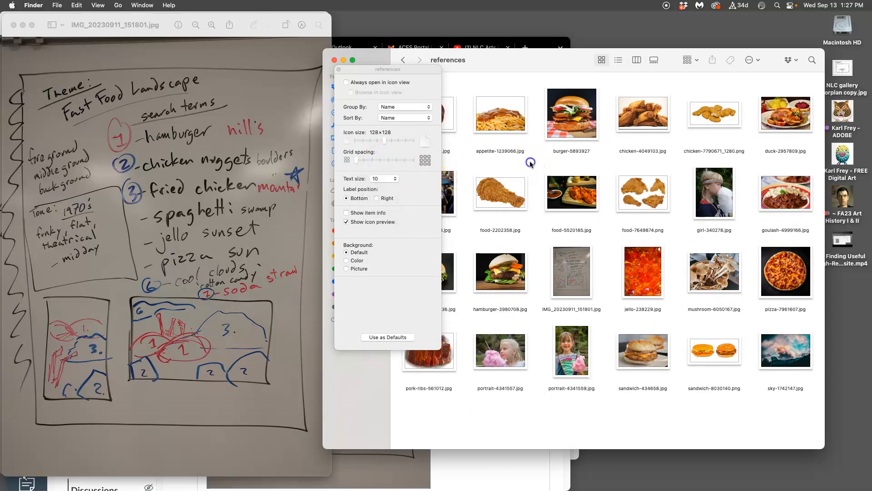
left_click(338, 70)
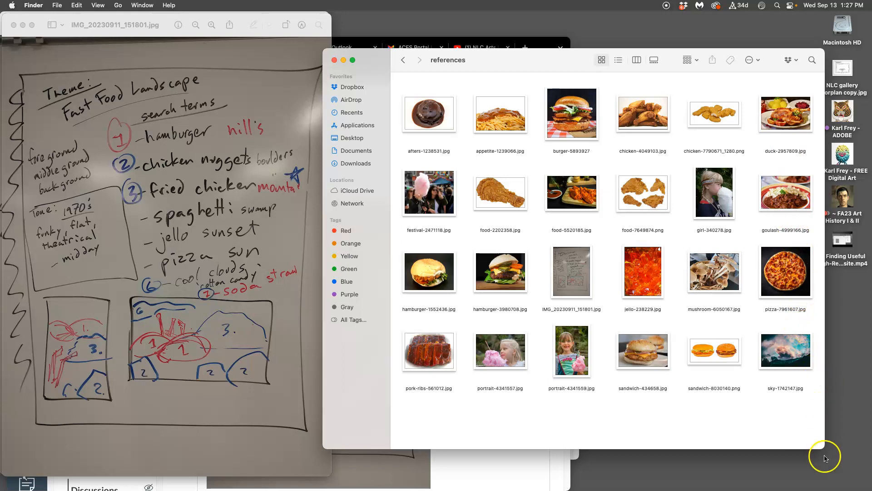
Step: Narrow the references window and place it beside the open concept sketch
left_click_drag(766, 54, 814, 66)
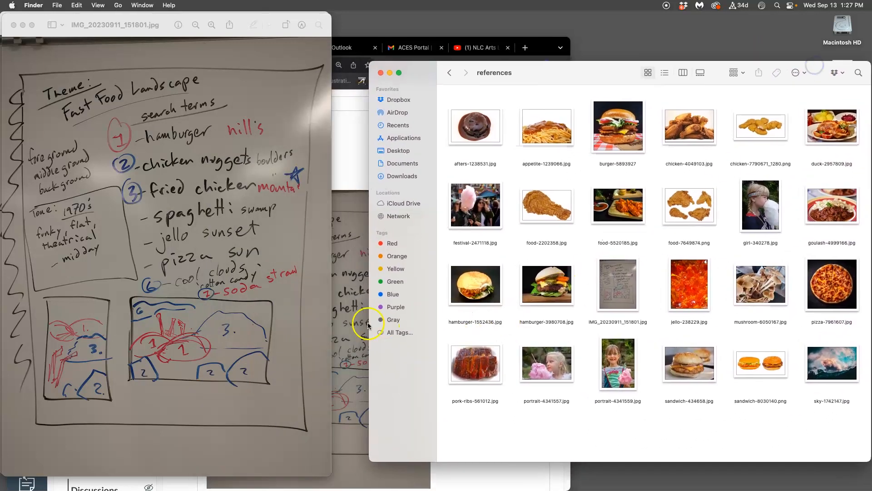
left_click_drag(369, 323, 439, 324)
left_click_drag(648, 75, 676, 70)
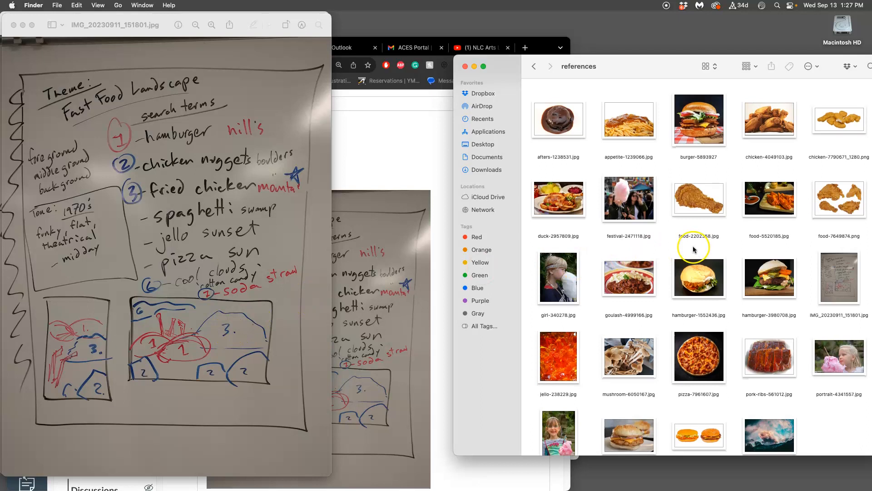
Step: Tag the reference image duck-2957809.jpg with green
scroll(693, 246, "down", 1)
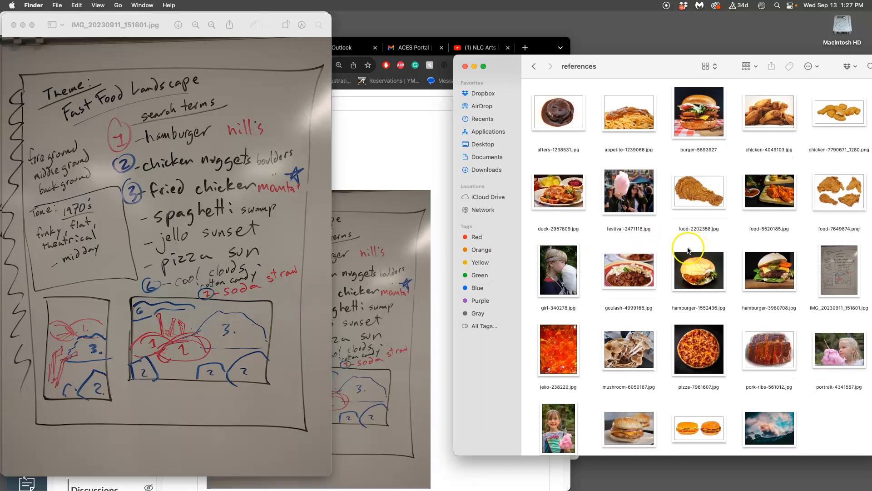
right_click(561, 201)
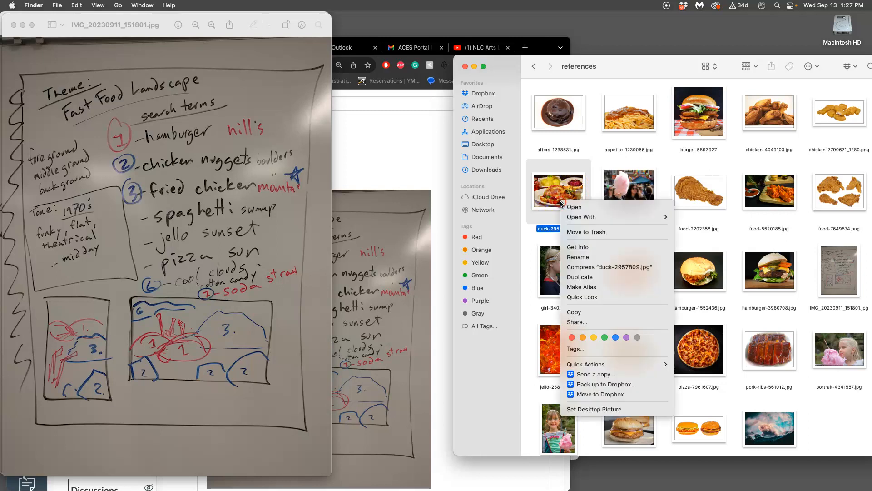
left_click(604, 337)
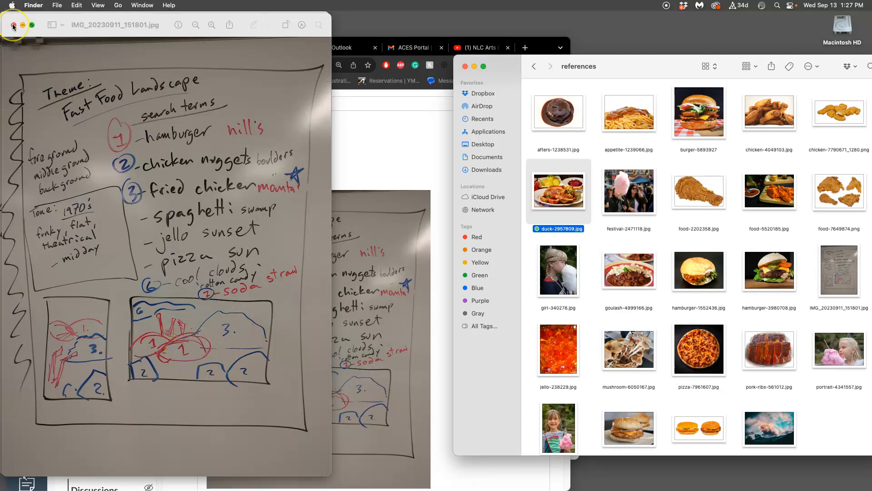
Step: Close the concept sketch preview and return from the references folder to the Assign - 1 folder
left_click_drag(14, 27, 12, 25)
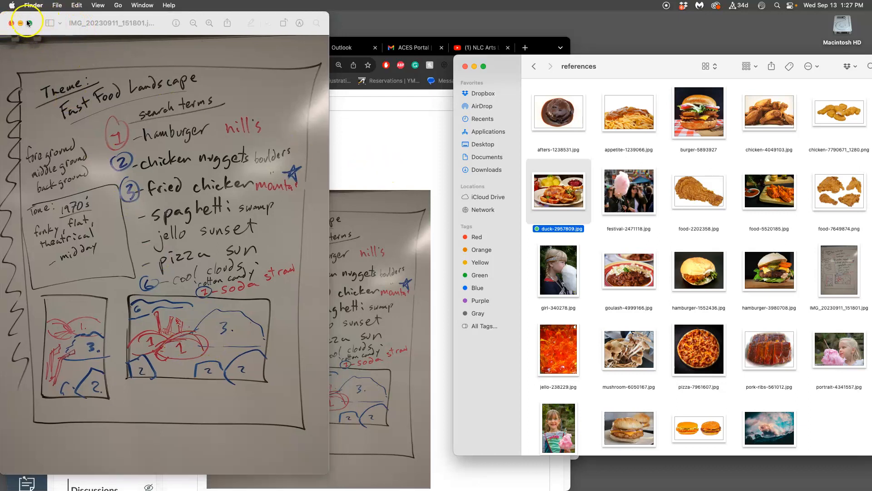
left_click(11, 24)
left_click(367, 155)
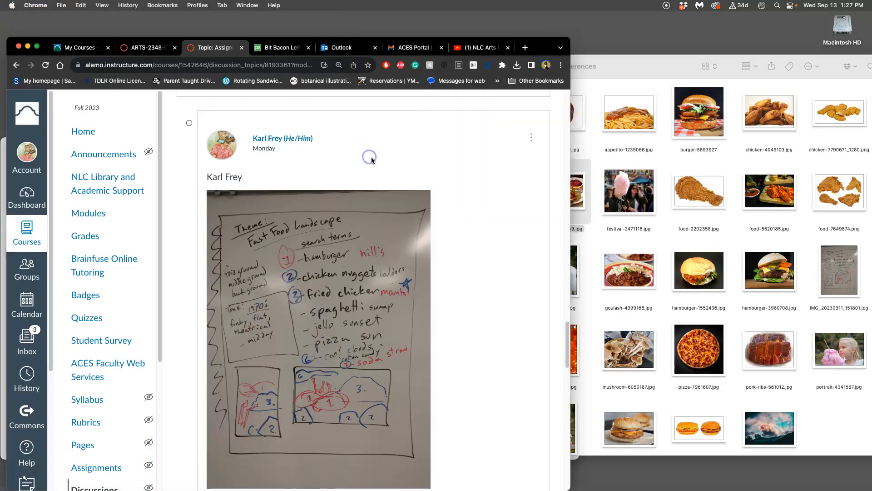
left_click(660, 179)
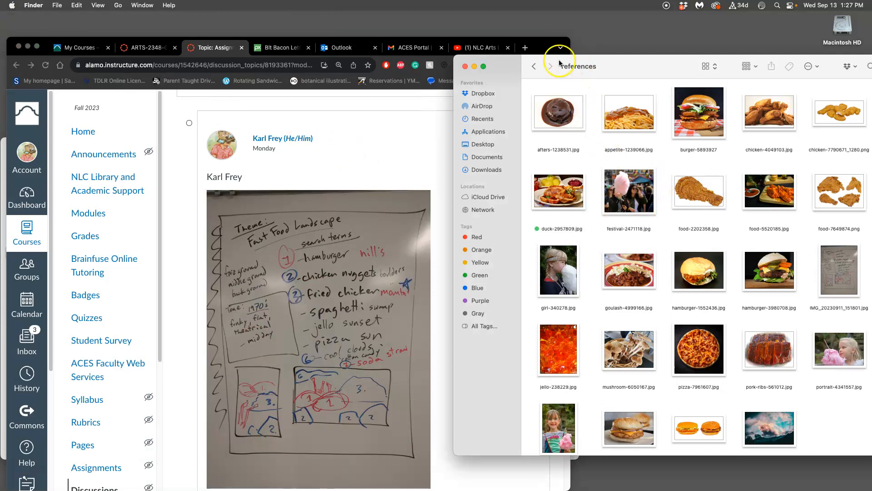
left_click(531, 67)
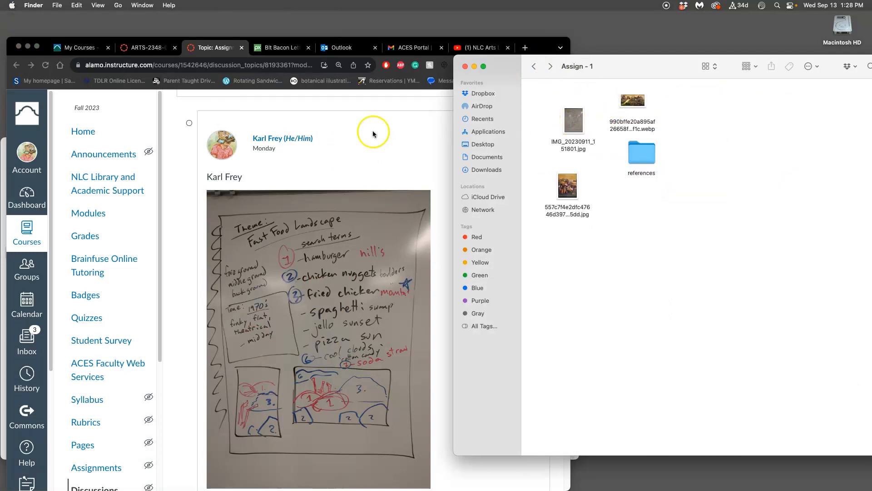
Step: Switch to Chrome and open photopea.com in a new browser tab
left_click(373, 132)
left_click(525, 48)
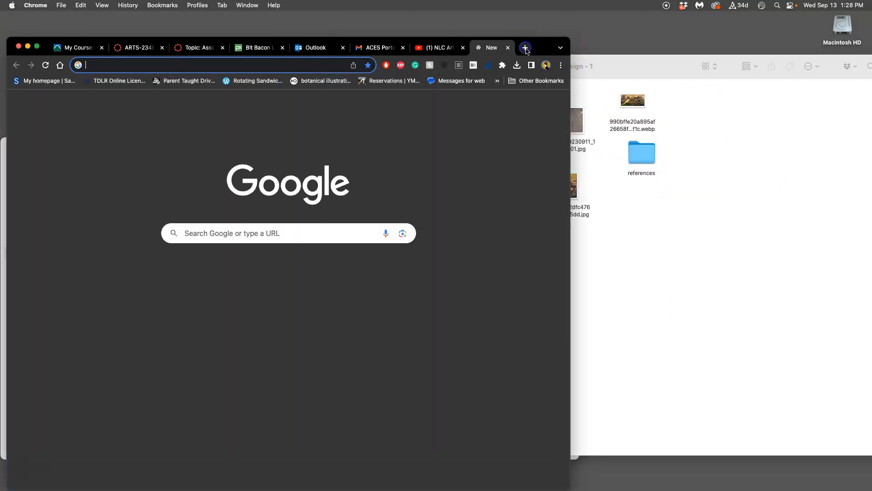
type("photopea")
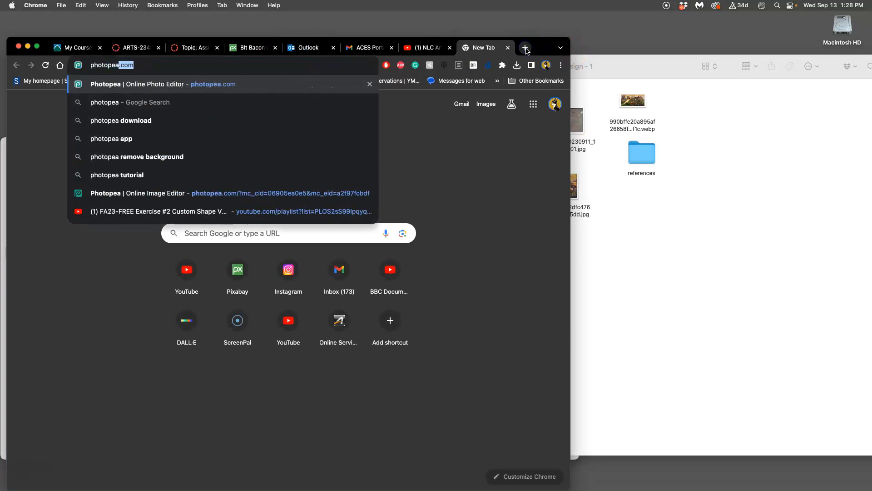
key("Return")
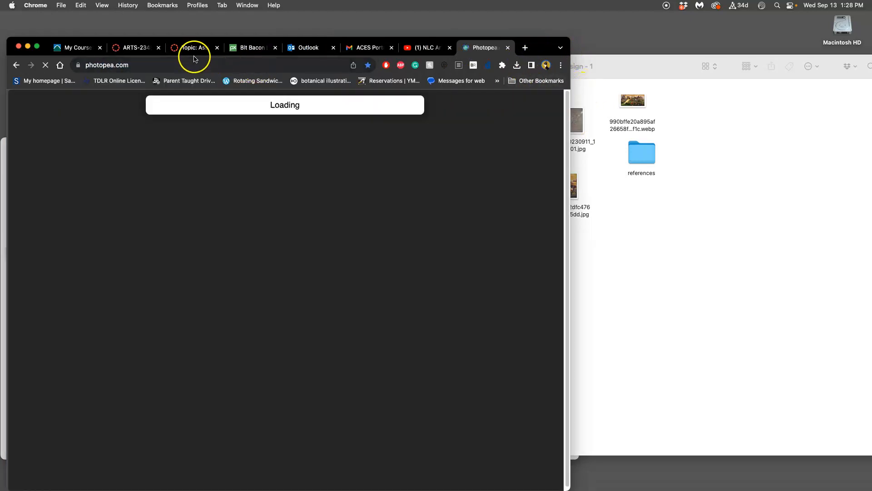
Step: Review the assignment discussion page, including the posted concept sketches, landscape examples and scoring rubric
left_click(194, 46)
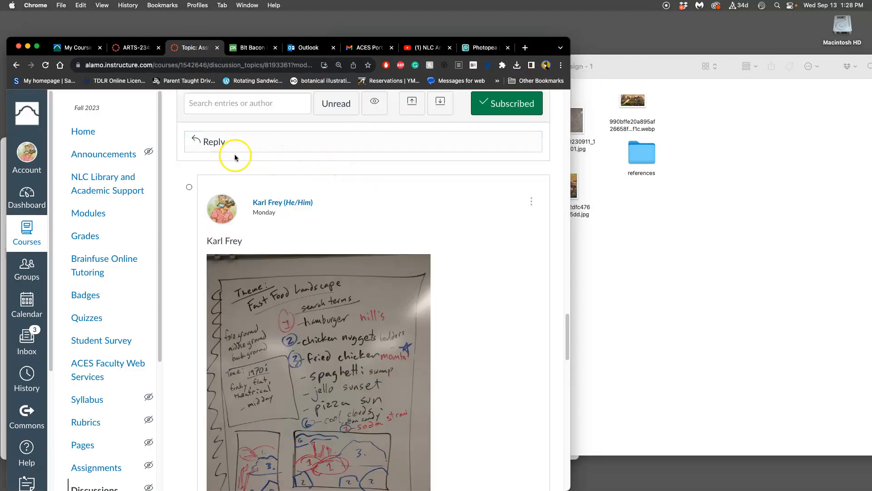
scroll(291, 209, "down", 5)
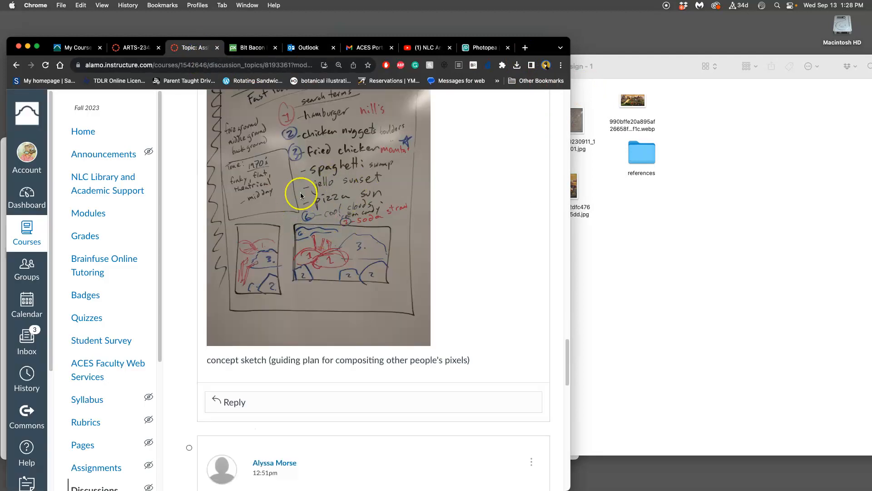
scroll(325, 208, "down", 8)
scroll(325, 209, "down", 12)
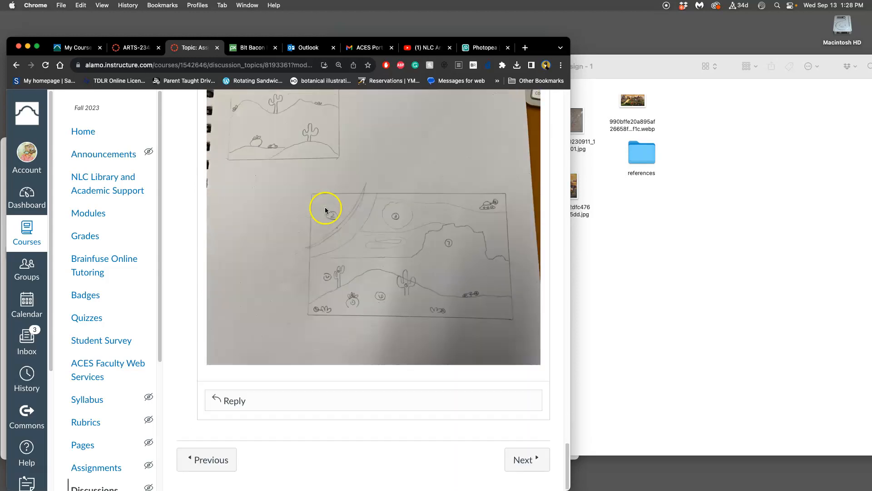
scroll(325, 209, "up", 20)
scroll(324, 208, "down", 4)
scroll(325, 209, "down", 20)
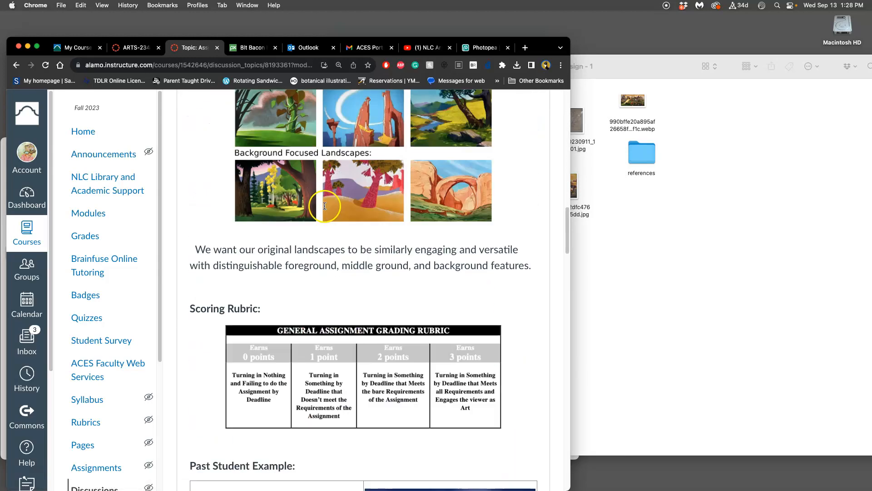
scroll(323, 209, "down", 2)
left_click(525, 212)
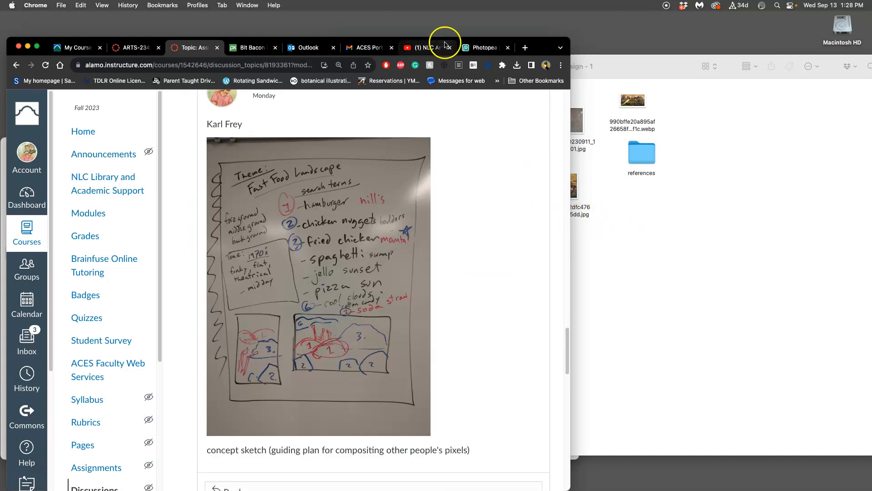
Step: Open the concept sketch photo IMG_20230911_151801.jpg from the Assign - 1 folder in Photopea
left_click(484, 47)
left_click(615, 203)
left_click_drag(563, 116, 308, 289)
left_click(337, 274)
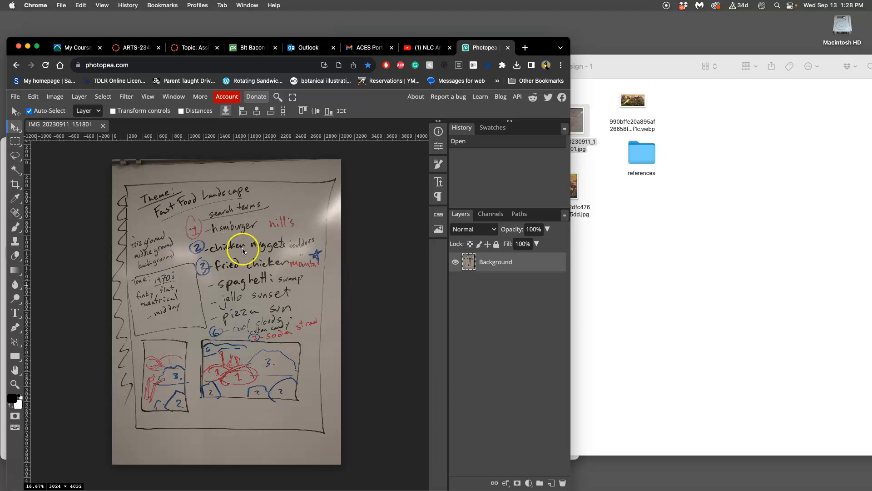
Step: Apply a Levels adjustment to the sketch photo to brighten the paper and strengthen the drawn lines
left_click(55, 96)
mouse_move(73, 129)
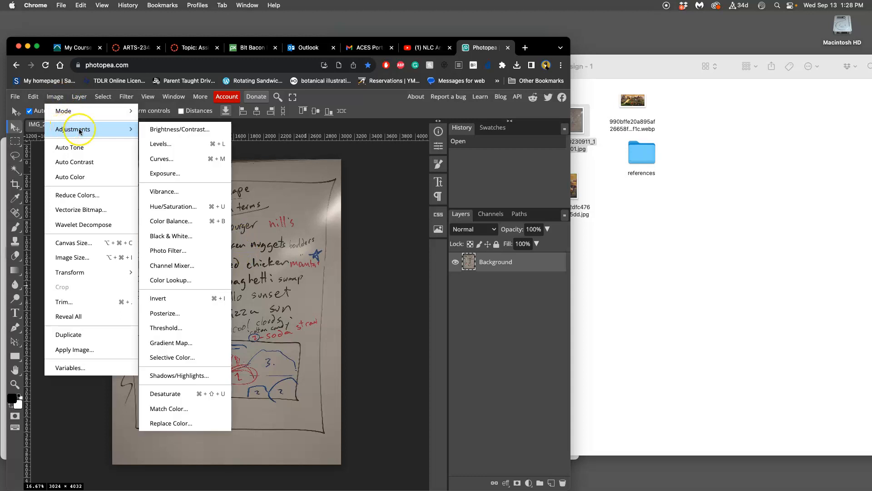
left_click(170, 142)
left_click_drag(230, 156, 538, 153)
mouse_move(435, 231)
left_mouse_down()
mouse_move(387, 233)
mouse_move(427, 232)
left_mouse_up()
left_click(549, 174)
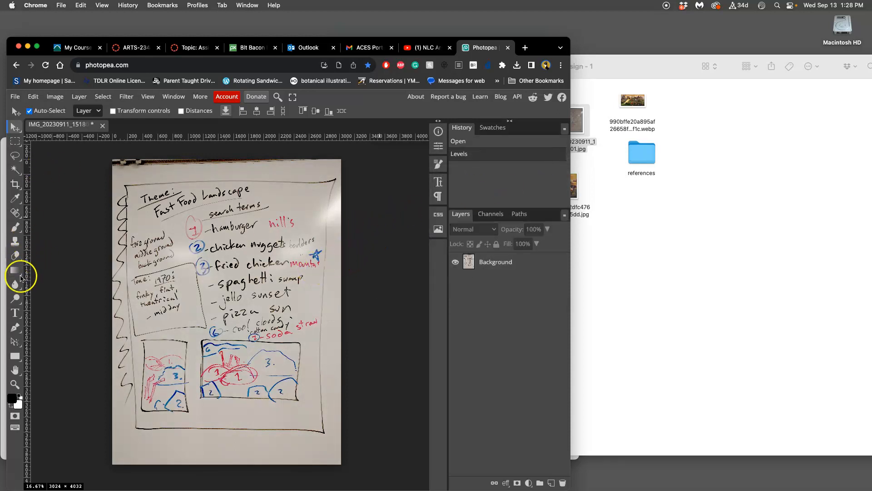
Step: Choose the Brush tool and add a new empty layer above the Background sketch photo
left_click(16, 231)
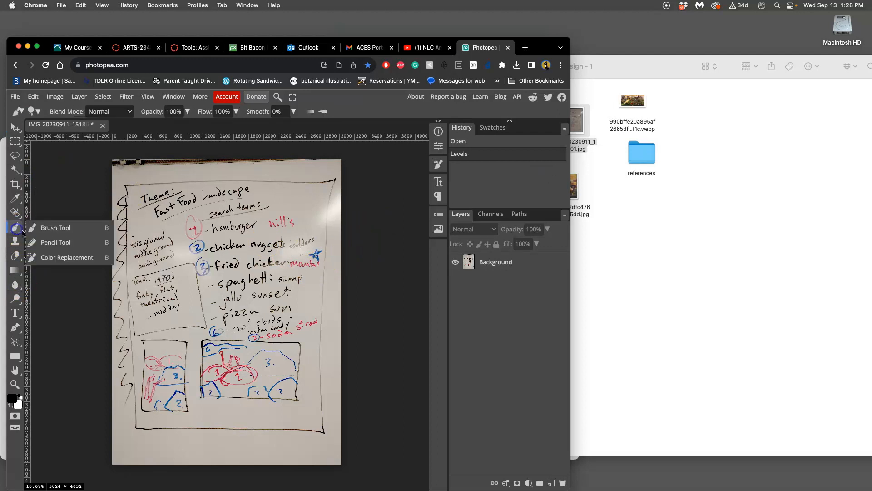
left_click(72, 227)
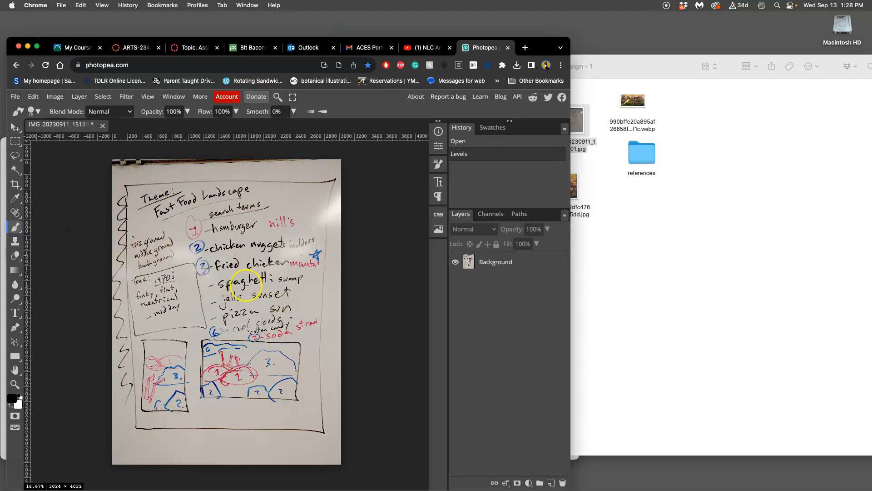
key("super+equal")
key("super+equal")
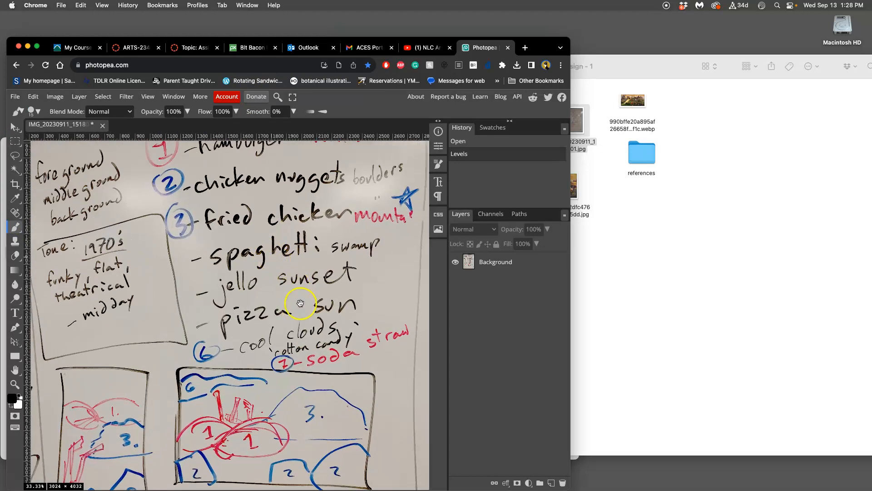
scroll(301, 302, "down", 3)
left_click(504, 262)
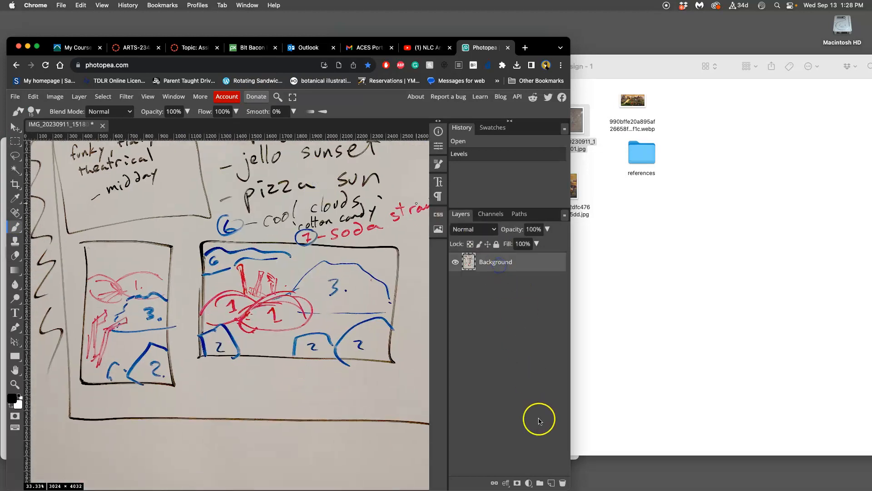
left_click(551, 482)
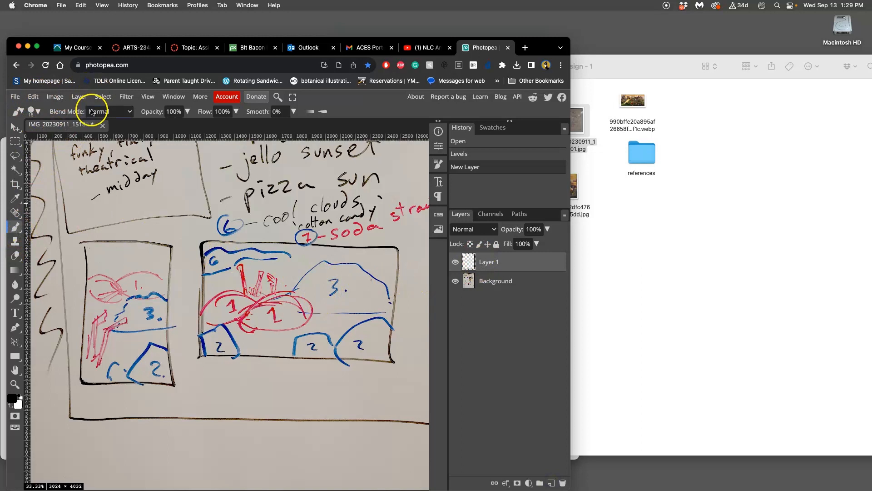
Step: Try a 188 px brush with test strokes between the two thumbnail sketches and undo them
left_click(57, 113)
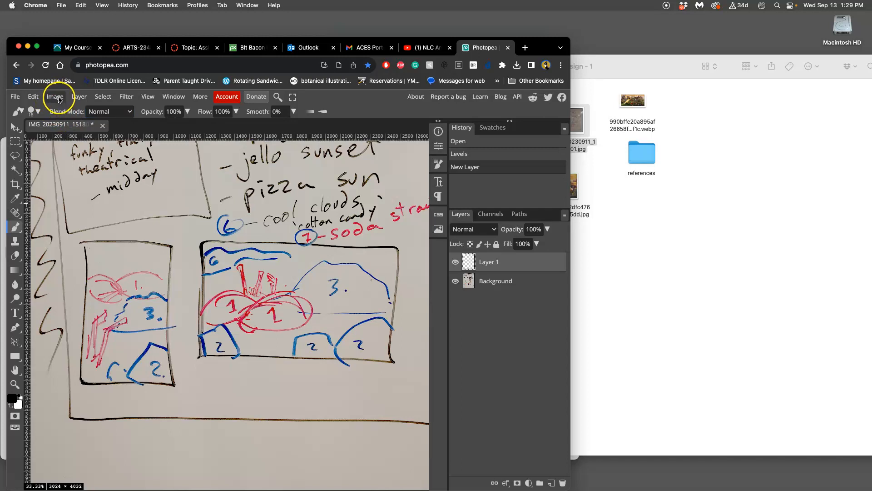
left_click(31, 111)
left_click_drag(88, 138, 109, 140)
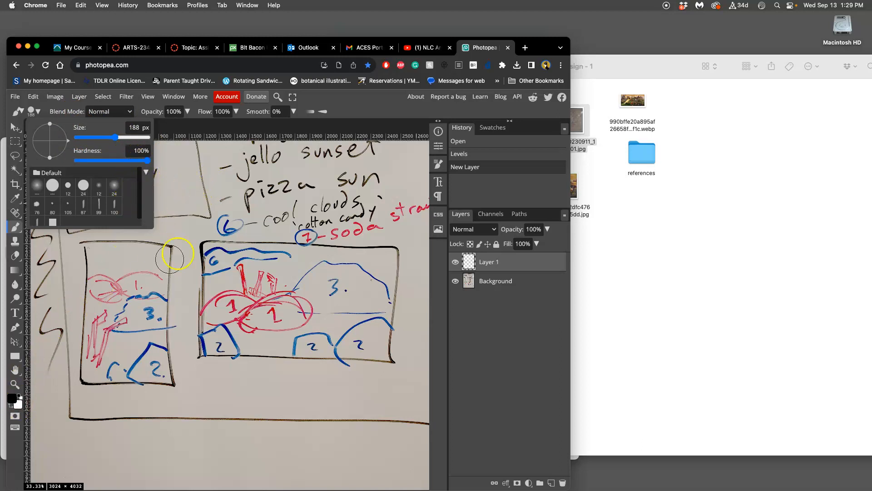
left_click(180, 200)
left_click(178, 223)
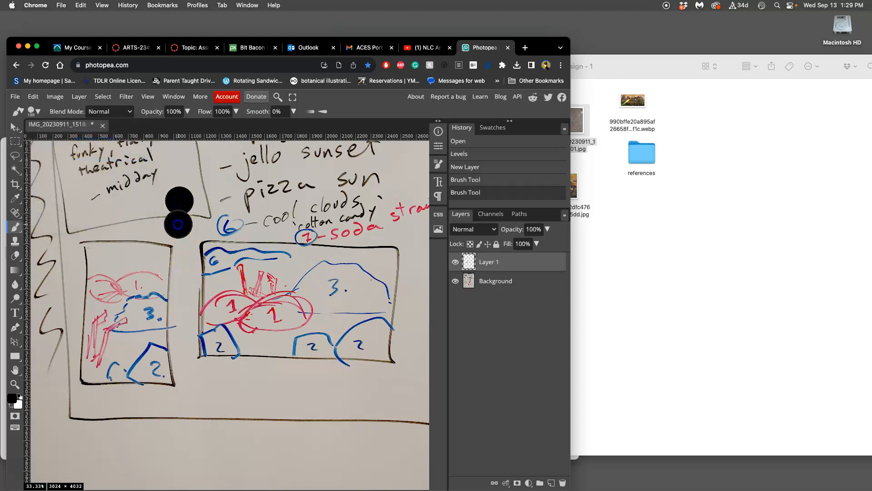
left_click_drag(184, 231, 194, 307)
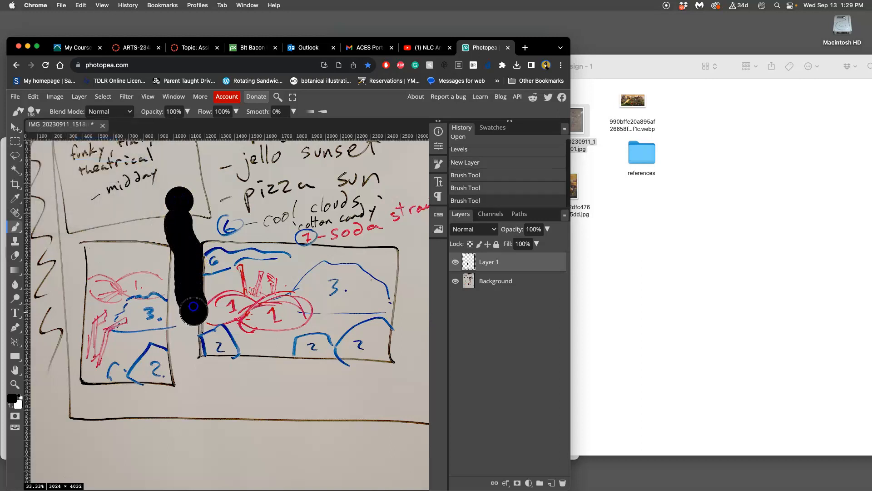
key("super+z")
key("super+z")
key("super+z")
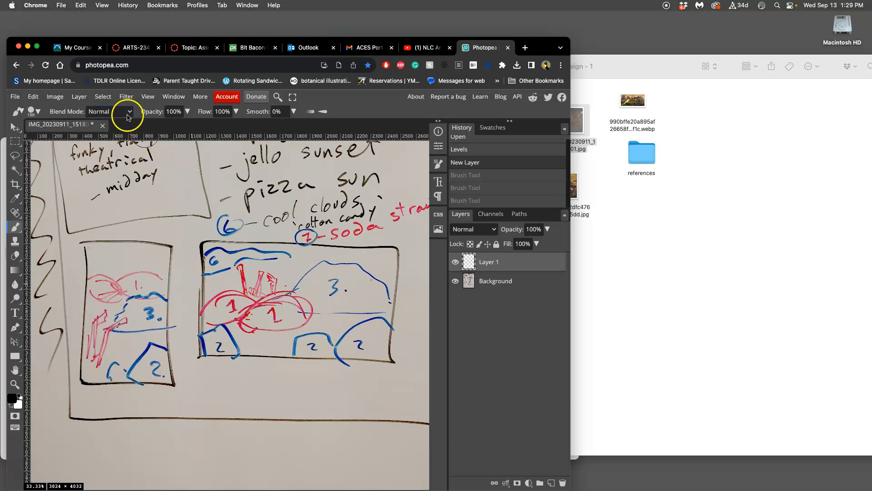
Step: Pick the 12 px hard round brush preset, enlarge it to 50 px, and undo the test strokes made with it
left_click(35, 111)
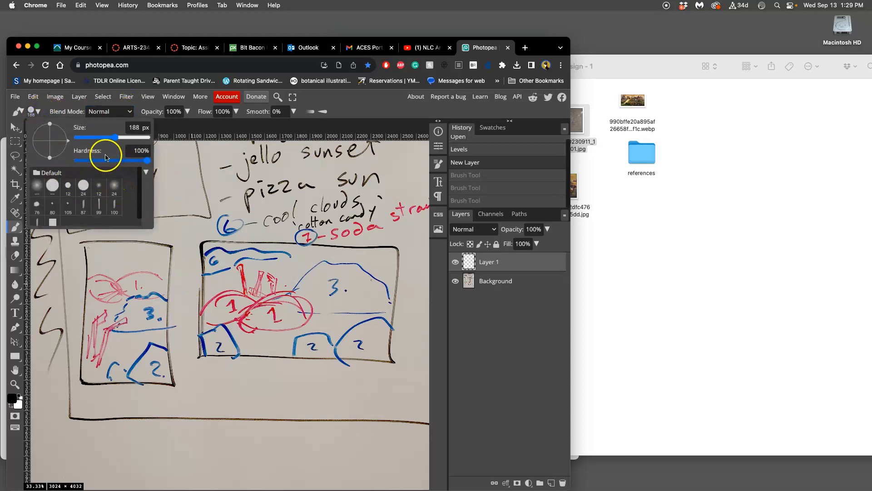
left_click(18, 111)
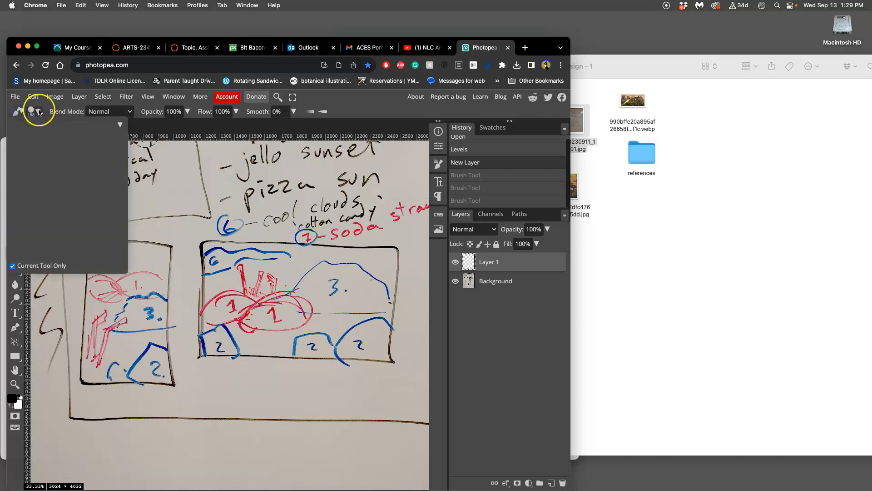
left_click(36, 111)
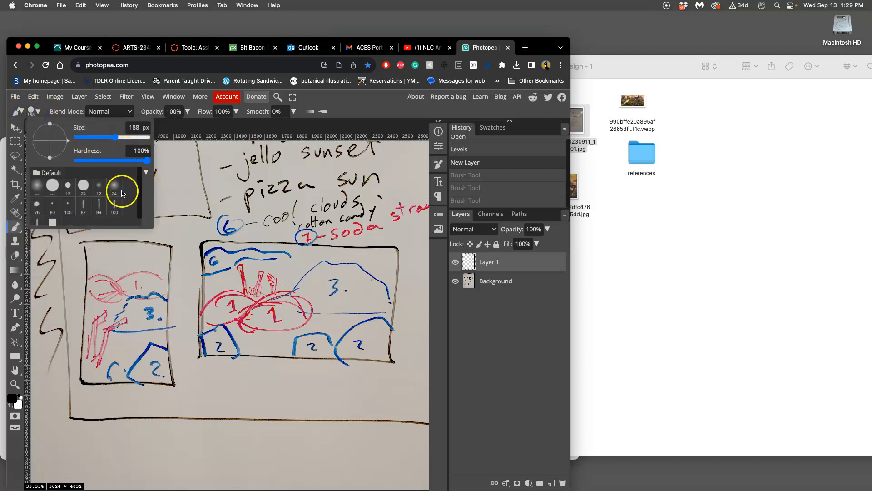
left_click(68, 185)
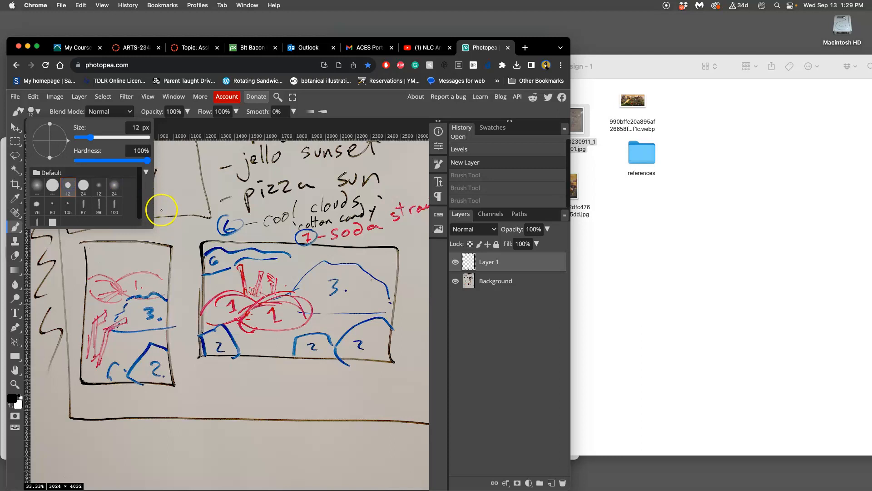
left_click_drag(90, 137, 100, 137)
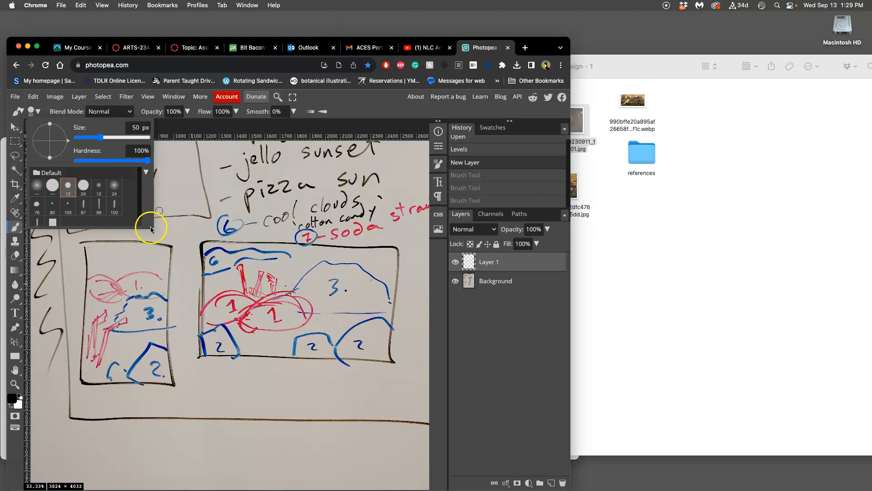
left_click_drag(193, 216, 193, 229)
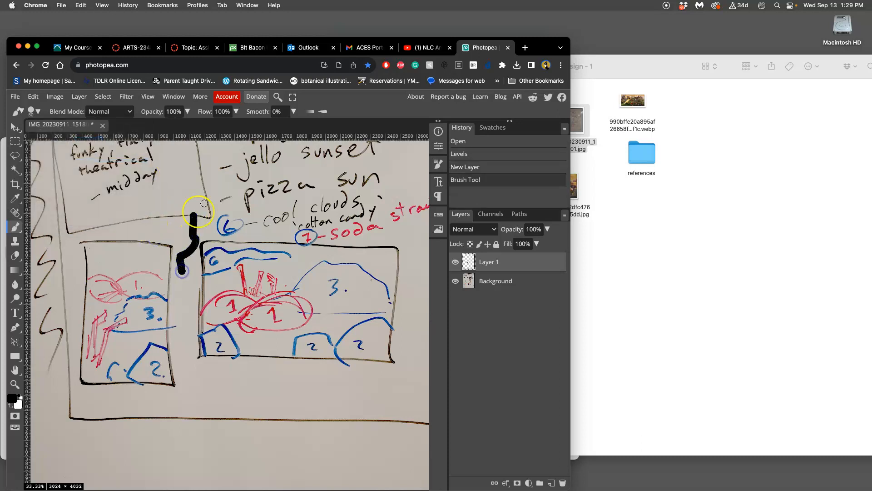
key("ctrl+z")
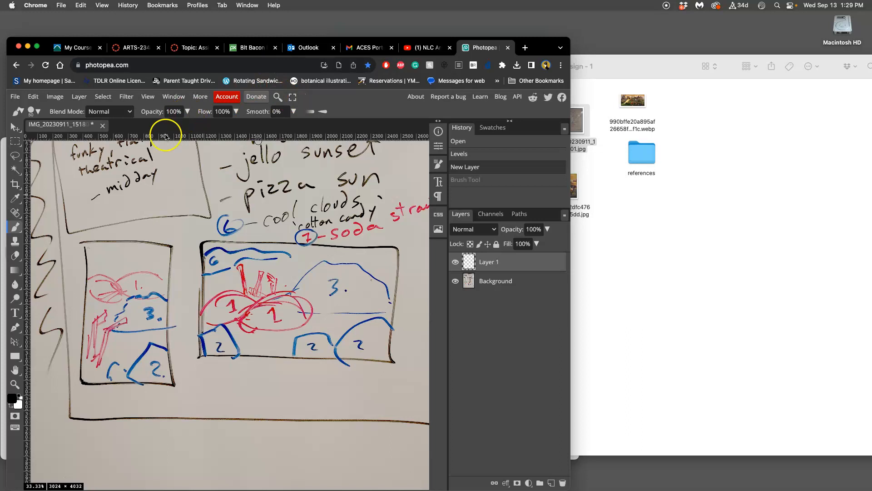
mouse_move(182, 167)
left_mouse_down()
mouse_move(174, 230)
mouse_move(186, 275)
mouse_move(245, 295)
left_mouse_up()
mouse_move(301, 260)
left_mouse_down()
mouse_move(319, 273)
mouse_move(361, 266)
mouse_move(393, 274)
mouse_move(411, 298)
left_mouse_up()
key("super+z")
key("super+z")
key("super+z")
key("super+z")
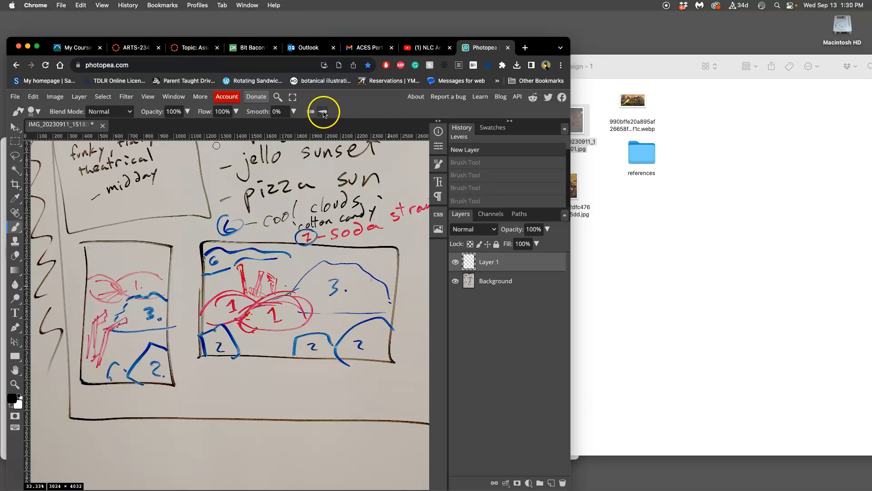
Step: Turn on pressure-controlled size for the brush and undo the test stroke made with it
left_click(322, 112)
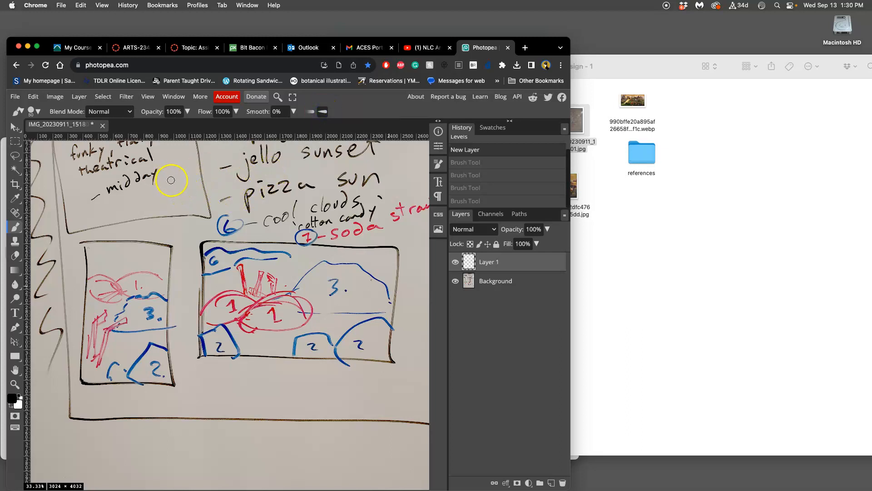
mouse_move(188, 242)
left_mouse_down()
mouse_move(216, 345)
mouse_move(289, 450)
left_mouse_up()
key("super+z")
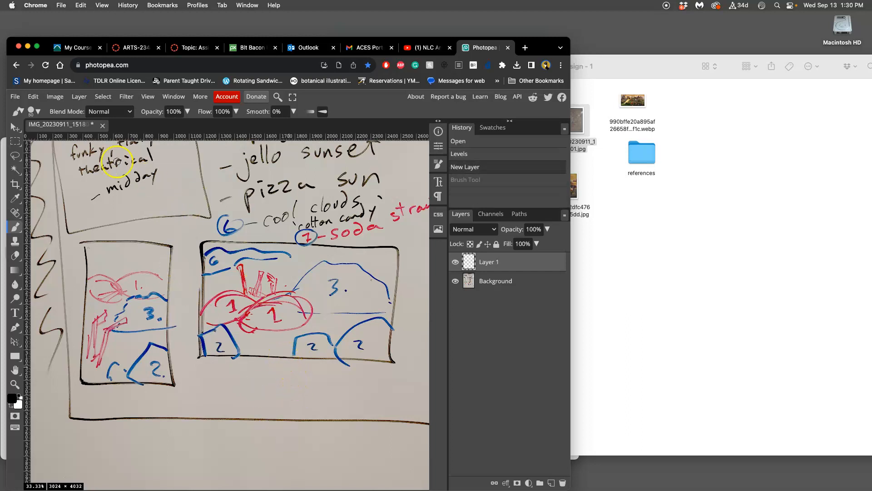
Step: Set the brush size to 89 px, try it with a long curved stroke, and undo that stroke
left_click(33, 111)
left_click_drag(82, 143, 106, 139)
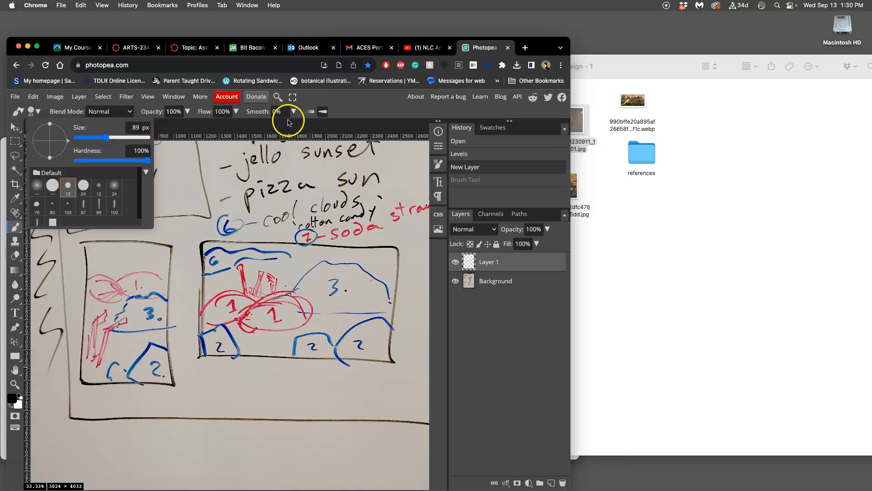
left_click(211, 182)
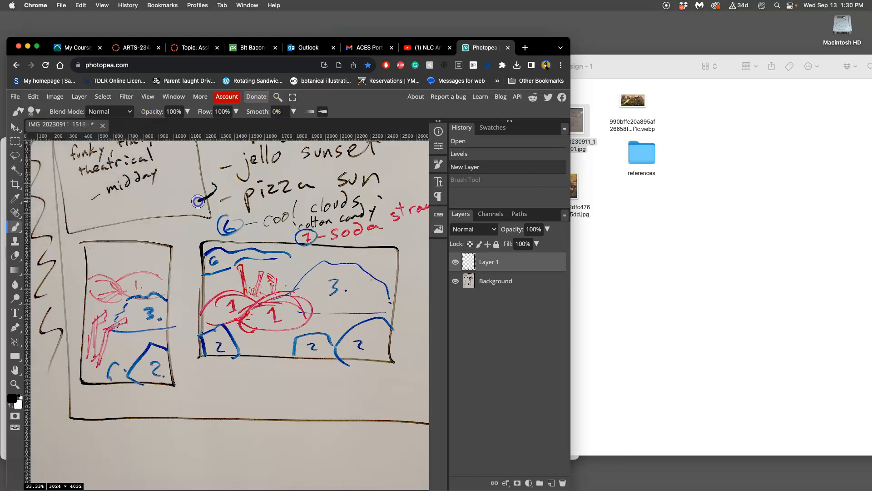
mouse_move(201, 247)
left_mouse_down()
mouse_move(177, 296)
mouse_move(251, 347)
mouse_move(303, 428)
mouse_move(320, 422)
left_mouse_up()
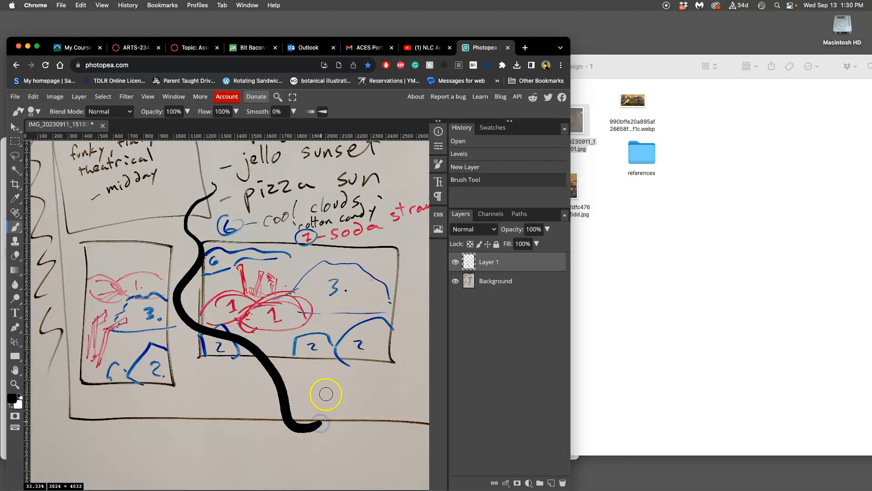
key("super+z")
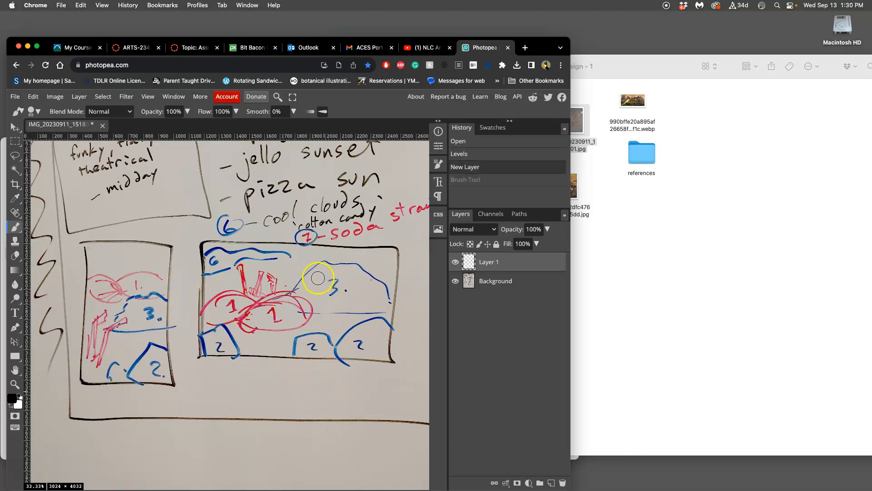
Step: Cover the drawing inside the wide thumbnail with sampled paper colour at 83% brush opacity, and add a new layer above it
left_click(370, 258, "alt")
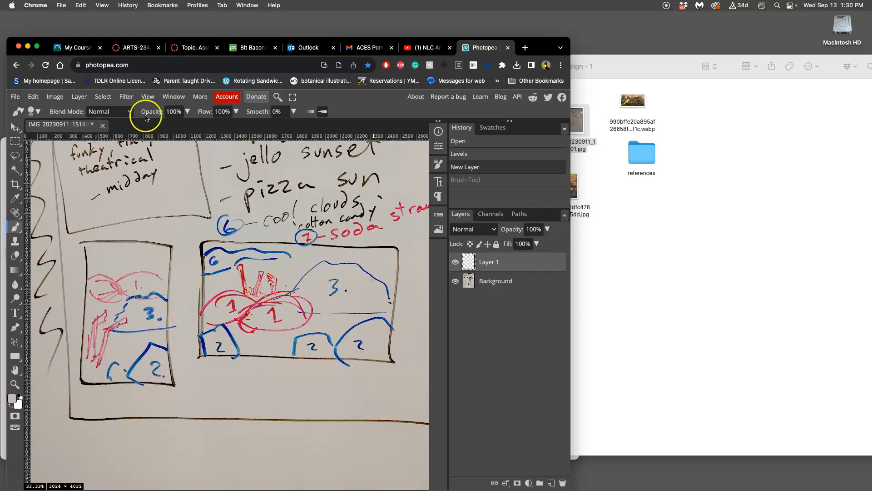
left_click(187, 112)
left_click(235, 296)
mouse_move(212, 260)
left_mouse_down()
mouse_move(221, 282)
mouse_move(247, 258)
mouse_move(228, 315)
mouse_move(285, 271)
mouse_move(264, 315)
mouse_move(276, 326)
mouse_move(342, 267)
mouse_move(350, 271)
mouse_move(316, 337)
mouse_move(355, 325)
mouse_move(390, 292)
mouse_move(364, 340)
mouse_move(299, 349)
mouse_move(328, 334)
left_mouse_up()
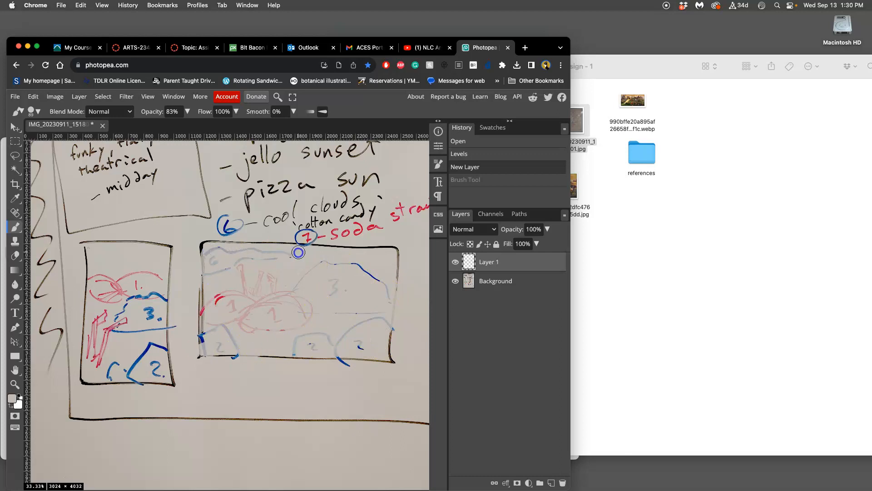
mouse_move(364, 263)
left_mouse_down()
mouse_move(270, 301)
mouse_move(303, 311)
left_mouse_up()
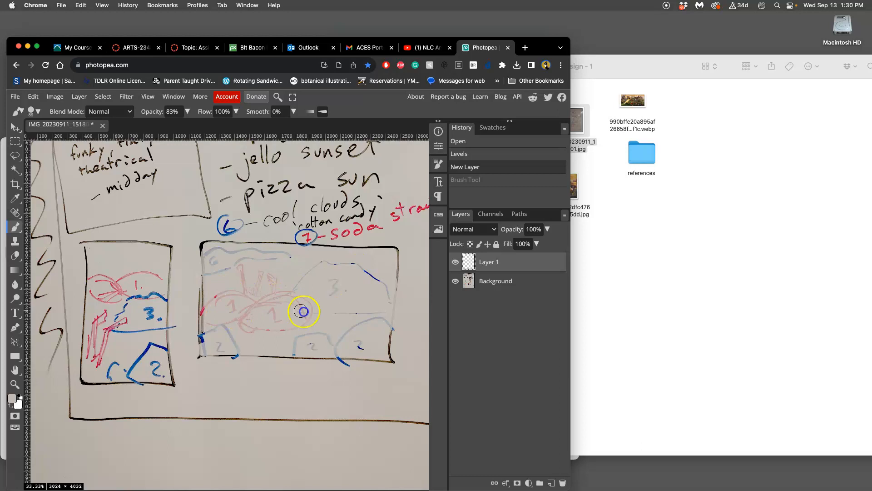
mouse_move(377, 308)
left_mouse_down()
mouse_move(386, 279)
mouse_move(378, 276)
mouse_move(346, 325)
mouse_move(303, 327)
mouse_move(276, 341)
mouse_move(222, 300)
mouse_move(210, 262)
left_mouse_up()
mouse_move(261, 270)
left_mouse_down()
mouse_move(277, 344)
mouse_move(320, 339)
mouse_move(368, 313)
mouse_move(370, 331)
left_mouse_up()
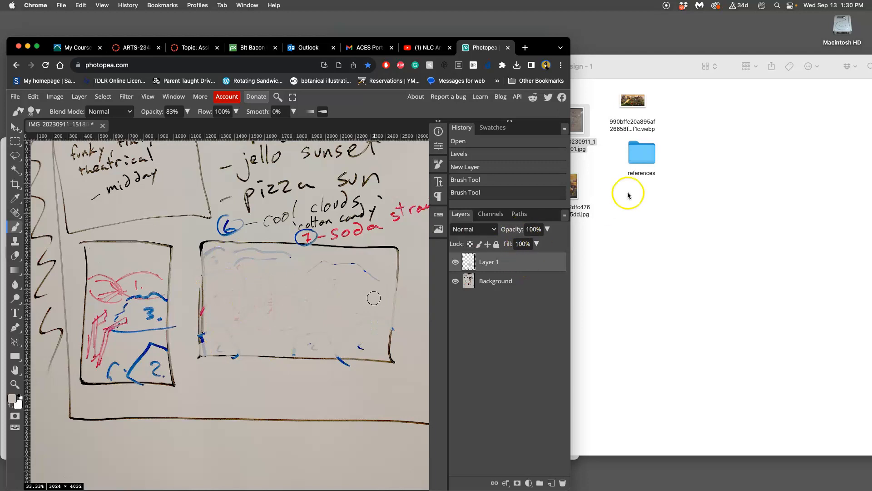
left_click(551, 482)
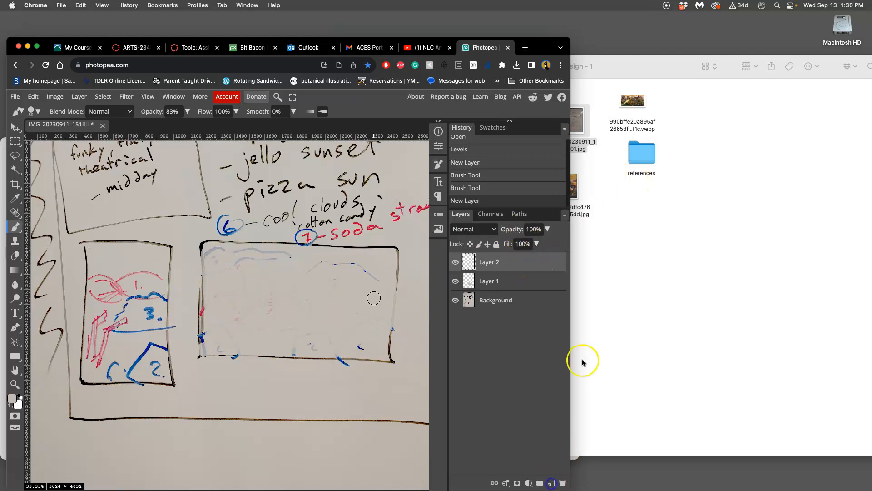
Step: In Finder, open the references folder and rename duck-2957809.jpg to 1.jpg
double_click(640, 171)
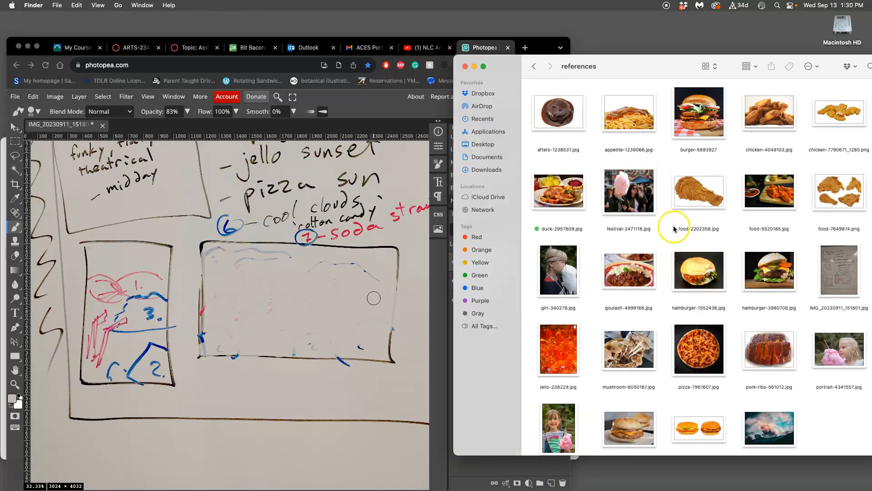
left_click(572, 231)
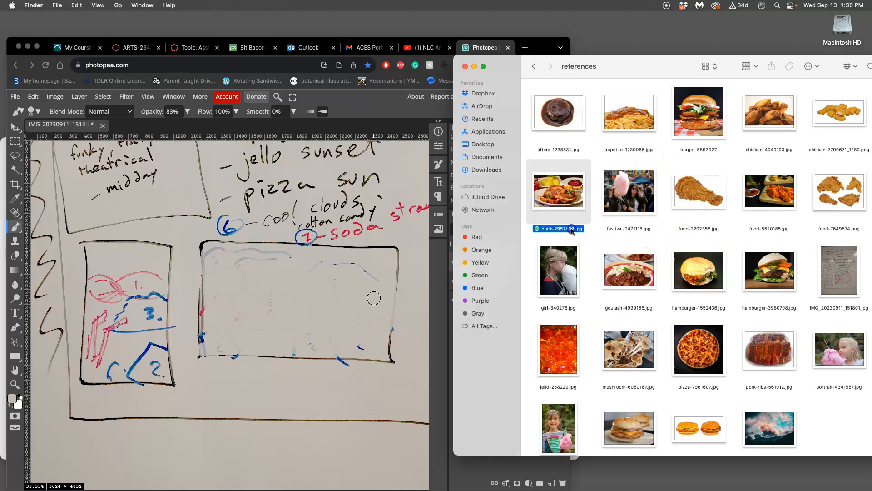
left_click(567, 230)
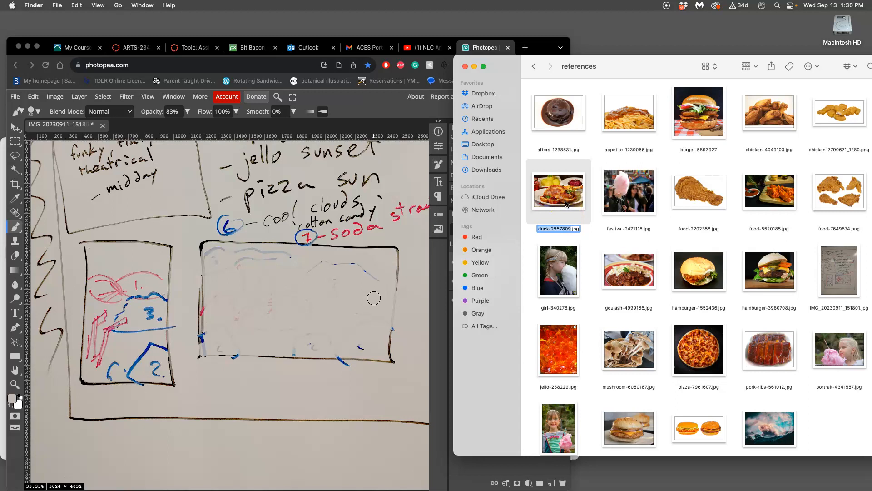
type("1")
key("Return")
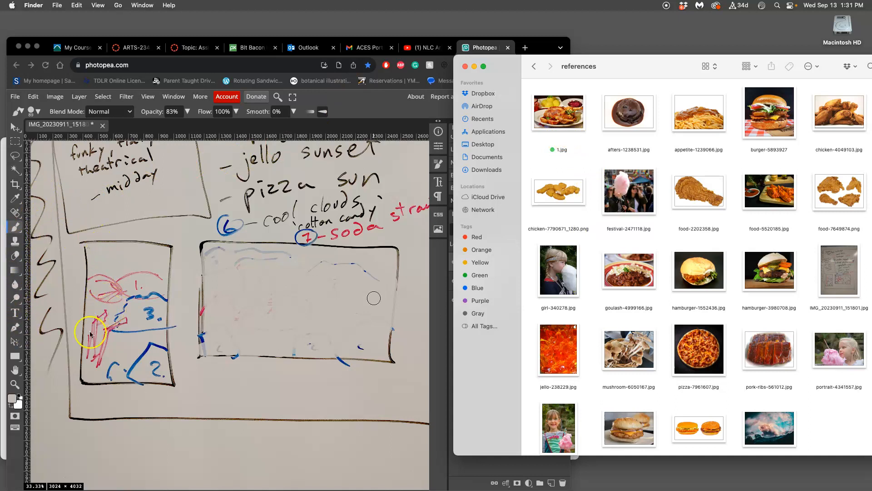
Step: Return to Photopea, set the foreground colour to black, and narrow the browser window to uncover the references folder
left_click(15, 399)
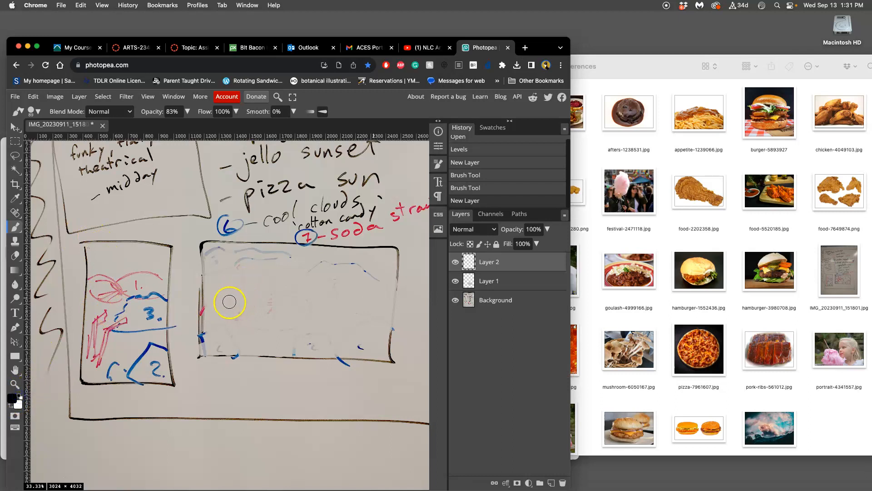
left_click_drag(571, 156, 519, 155)
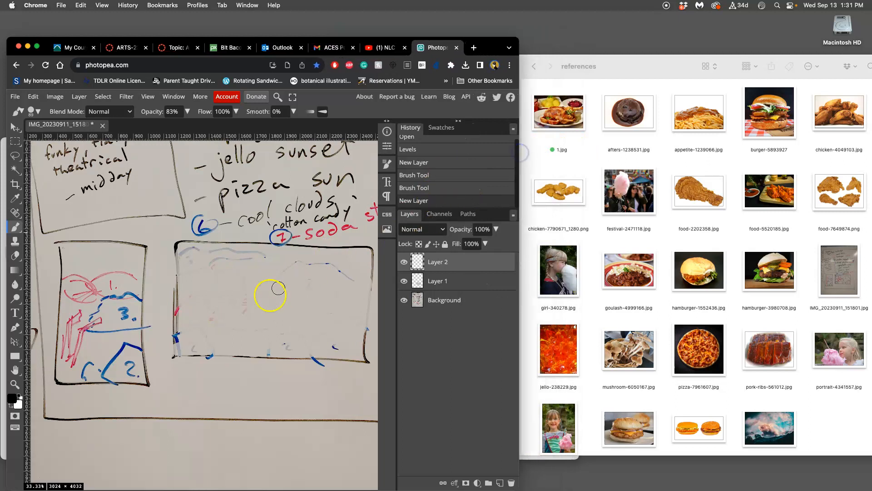
Step: Brush a black irregular outline in the middle of the wide thumbnail and label it "1." inside
left_click_drag(210, 312, 233, 297)
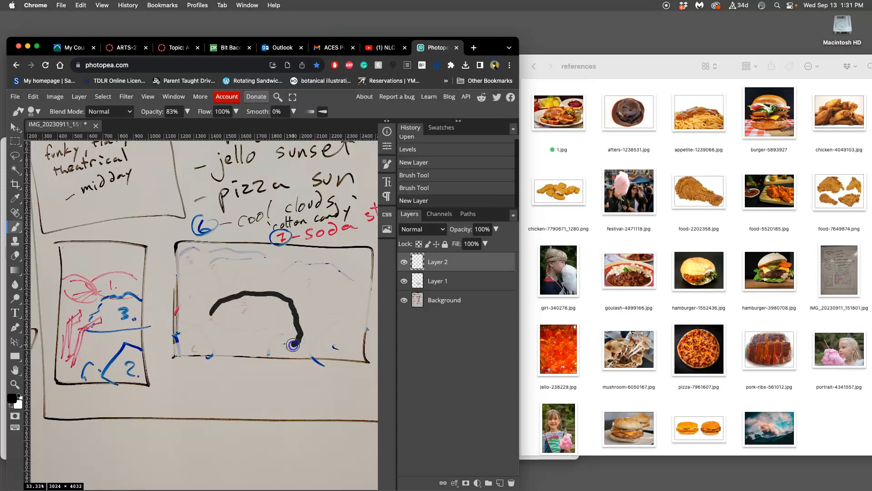
mouse_move(208, 331)
left_mouse_down()
mouse_move(258, 324)
mouse_move(247, 304)
mouse_move(249, 325)
left_mouse_up()
left_click(260, 319)
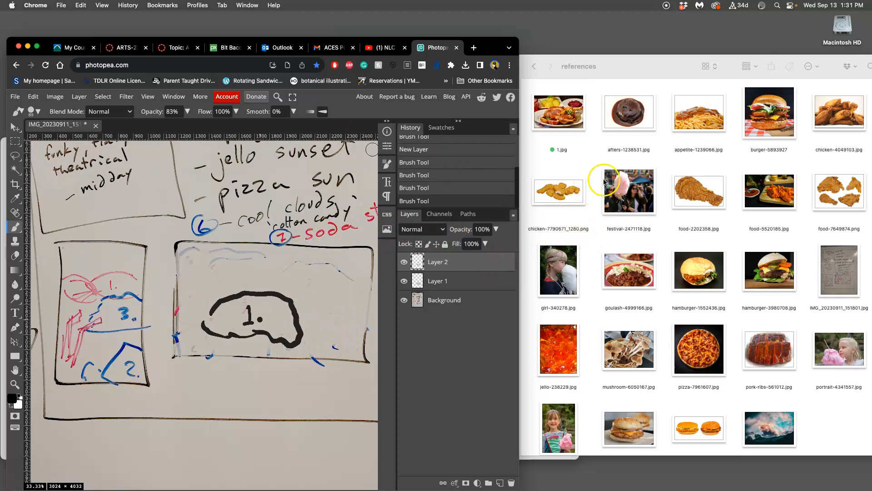
Step: In Finder's references folder, tag appetite-1239066.jpg green and rename it 2.jpg
right_click(705, 126)
left_click(747, 259)
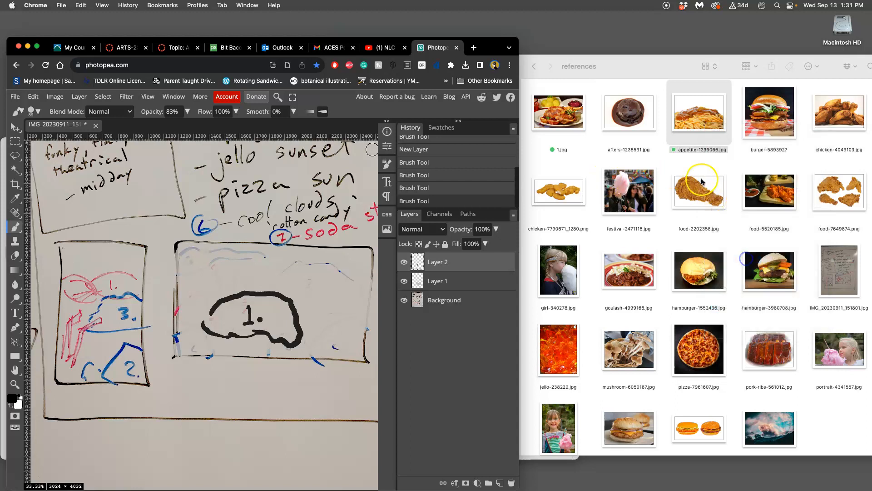
left_click(690, 151)
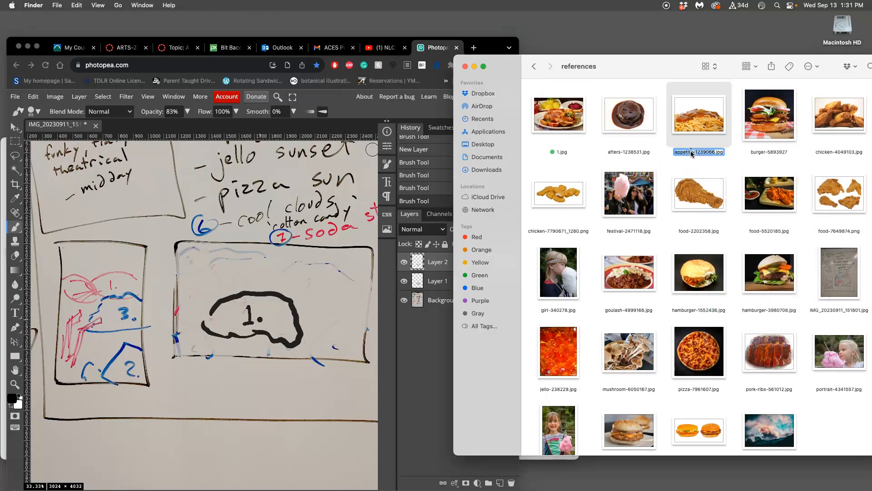
Step: Return to Photopea and brush an arched black contour just above region 1 in the wide thumbnail
left_click(315, 298)
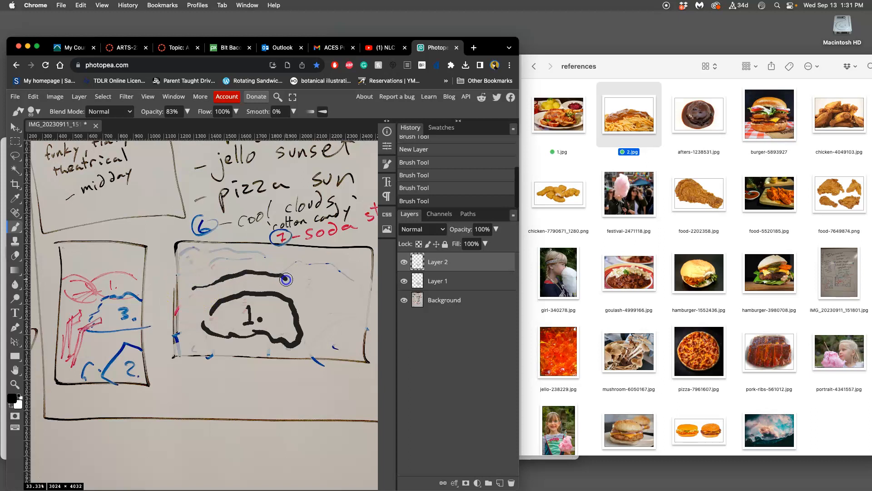
left_click_drag(289, 283, 290, 282)
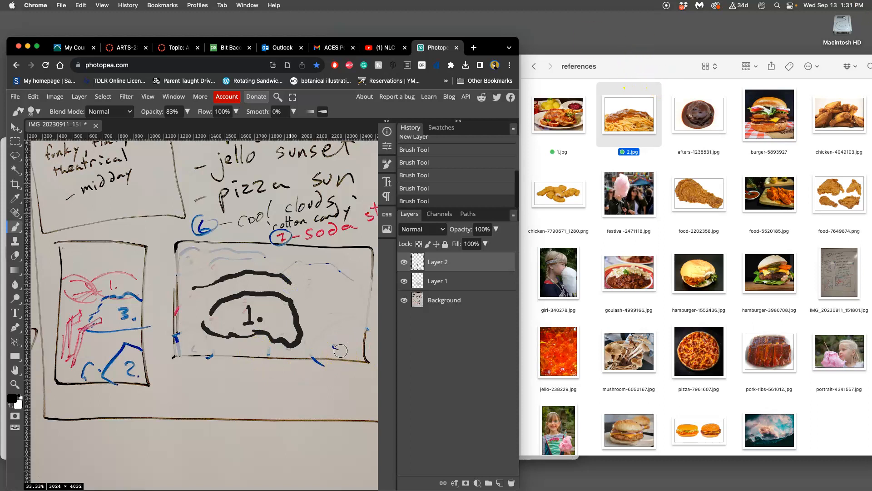
Step: In Finder, tag hamburger-1552436.jpg green and rename it 3.jpg
right_click(702, 275)
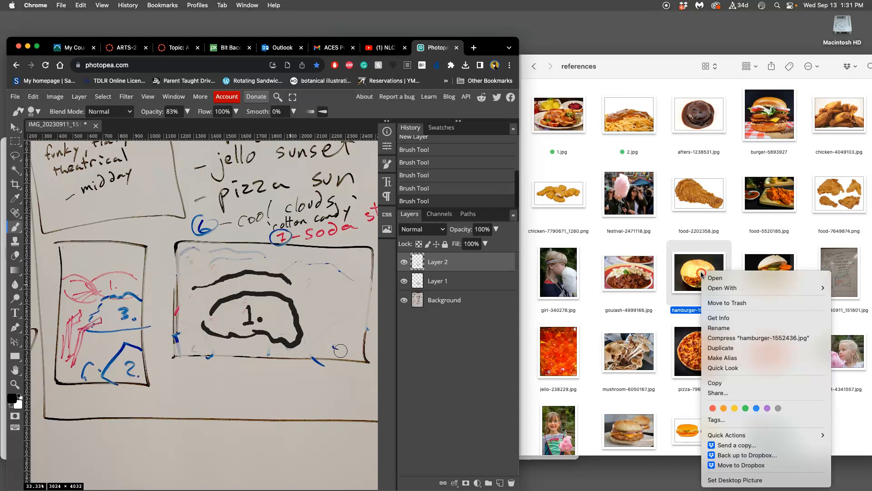
left_click(748, 406)
left_click(696, 311)
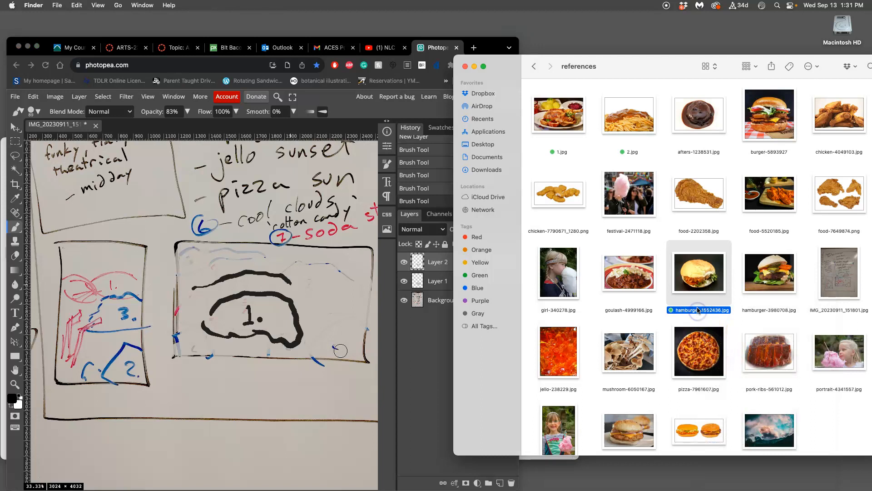
type("3")
left_click(665, 317)
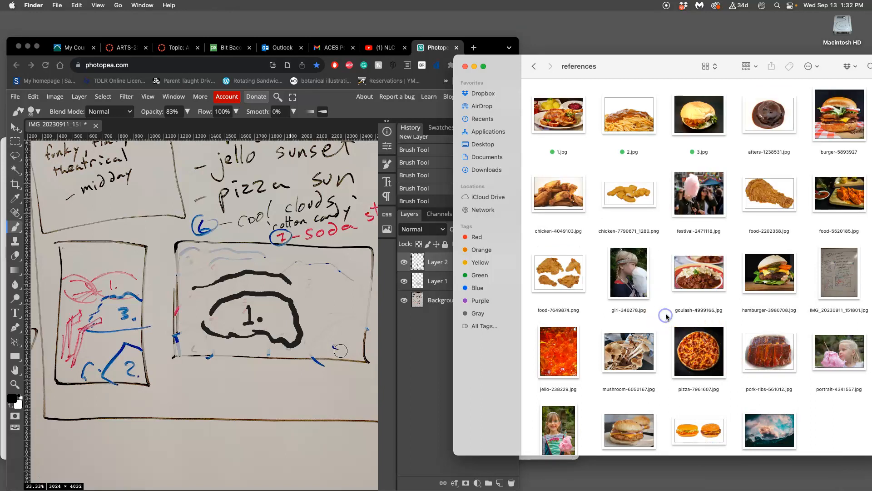
Step: Back in Photopea, complete the outline of the region behind region 1 and label it "2."
left_click(204, 317)
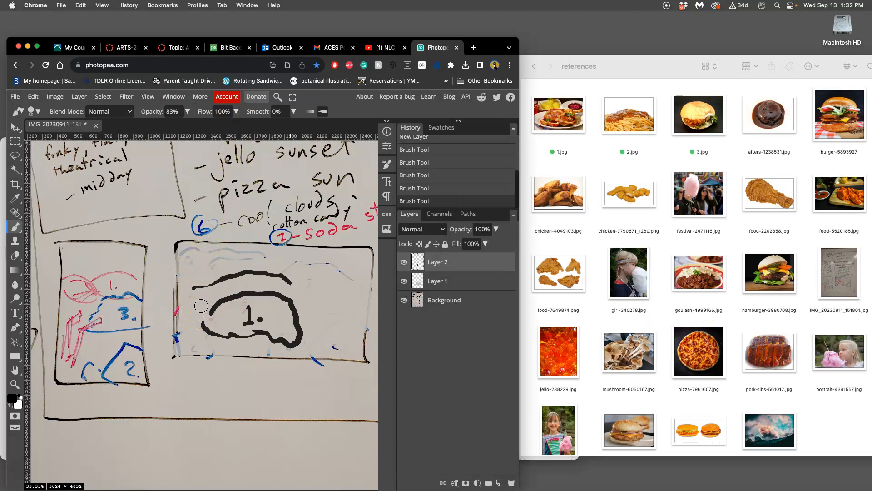
left_click_drag(191, 288, 219, 298)
left_click(227, 292)
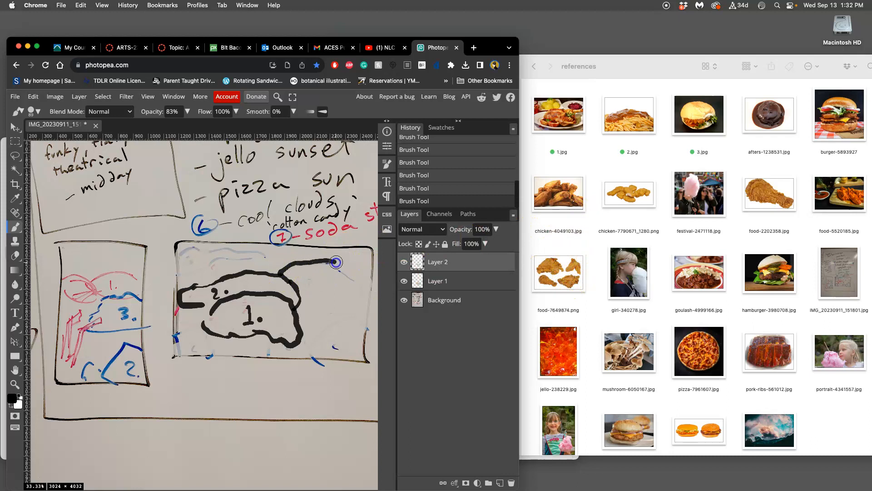
Step: Brush a large oval in the upper right of the wide thumbnail and label it "3."
left_click_drag(359, 274, 361, 274)
left_click_drag(283, 271, 309, 311)
left_click_drag(369, 281, 325, 293)
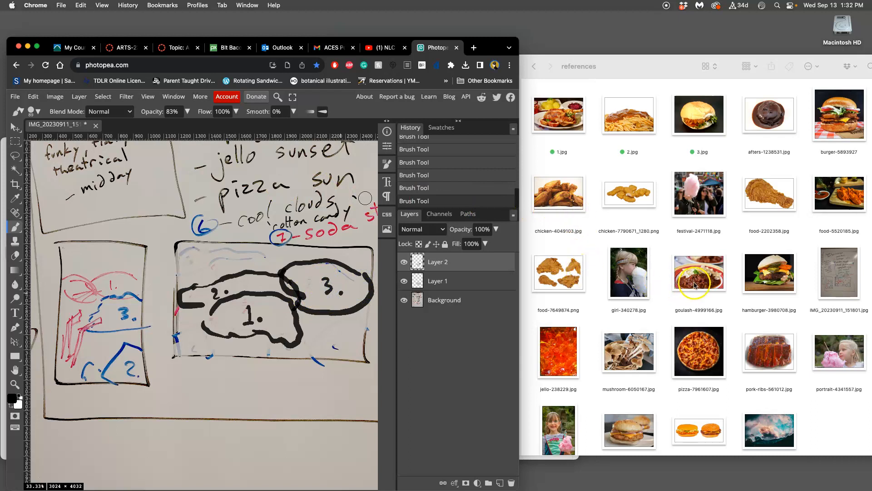
Step: In Finder, rename goulash-4999166.jpg to 4.jpg and tag it green
left_click(696, 312)
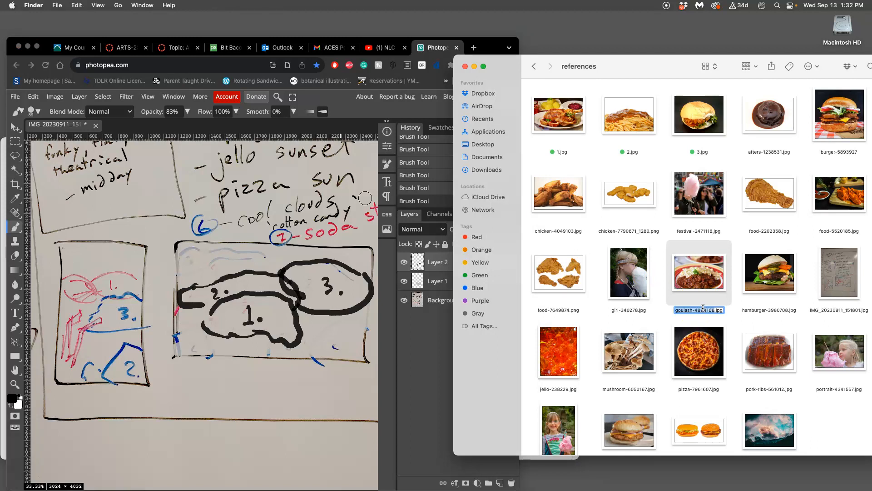
key("Return")
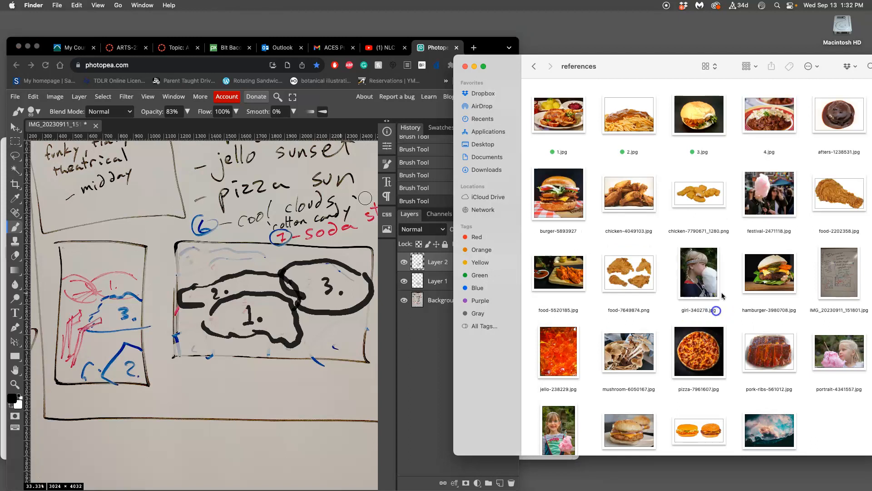
right_click(770, 116)
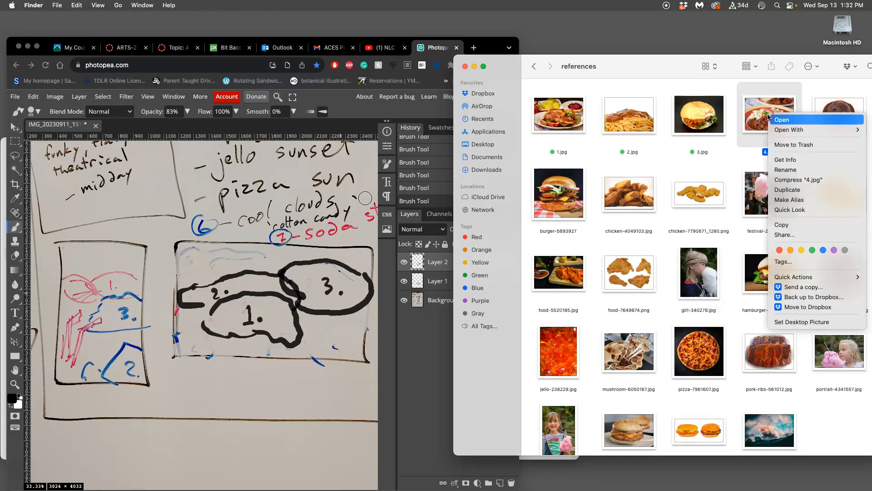
left_click(812, 250)
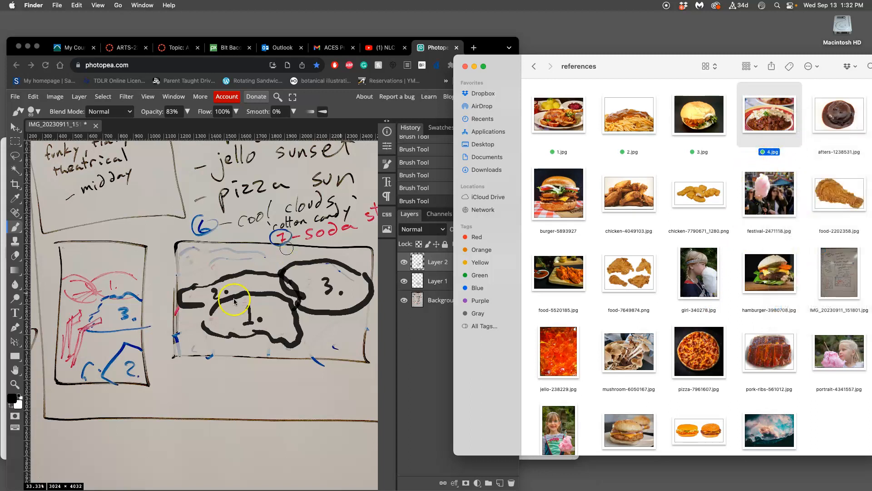
Step: In Photopea, outline a long foreground region along the thumbnail's lower edge, beneath region 1, and label it 4
left_click(295, 318)
mouse_move(297, 322)
left_mouse_down()
mouse_move(334, 314)
mouse_move(360, 335)
mouse_move(336, 350)
mouse_move(189, 351)
mouse_move(176, 335)
mouse_move(210, 322)
left_mouse_up()
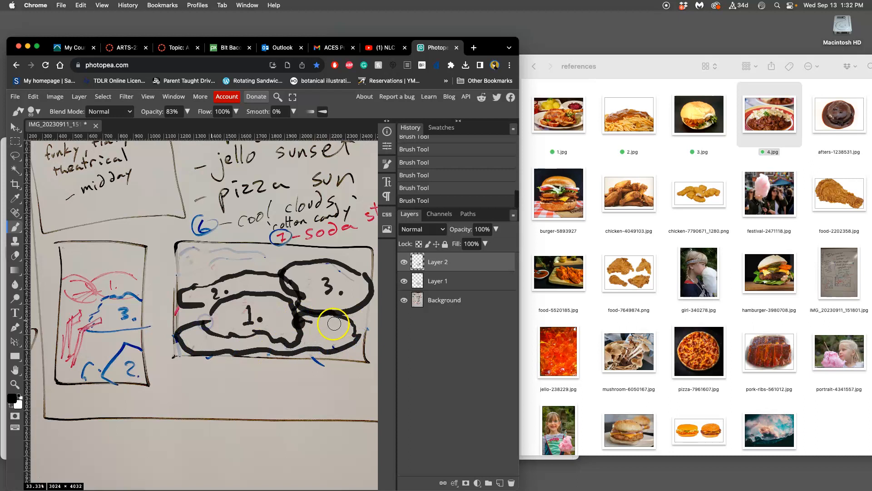
left_click_drag(322, 319, 322, 331)
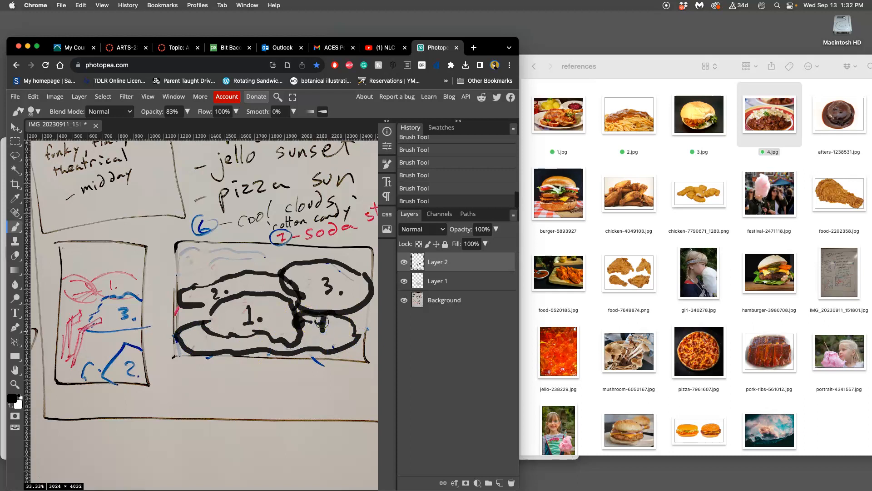
Step: In Finder, rename sky-1742147.jpg to 5.jpg and tag it green
scroll(699, 345, "down", 1)
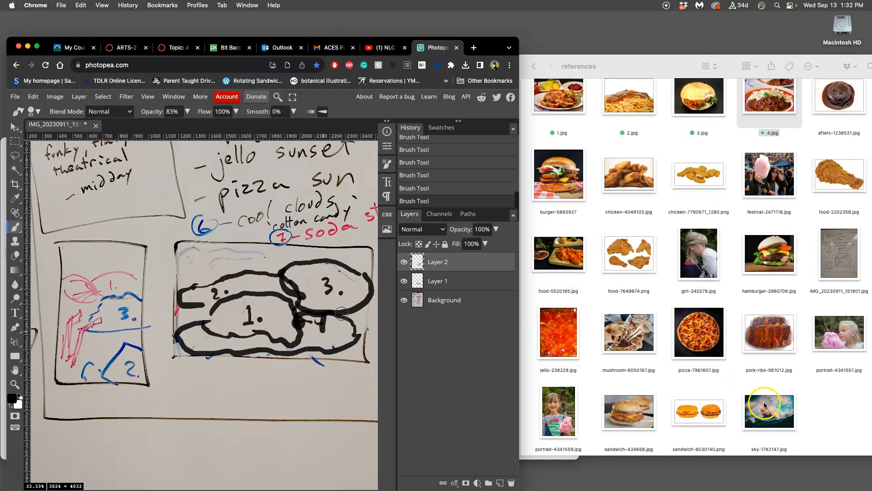
left_click(771, 422)
key("Return")
type("5")
left_click(810, 446)
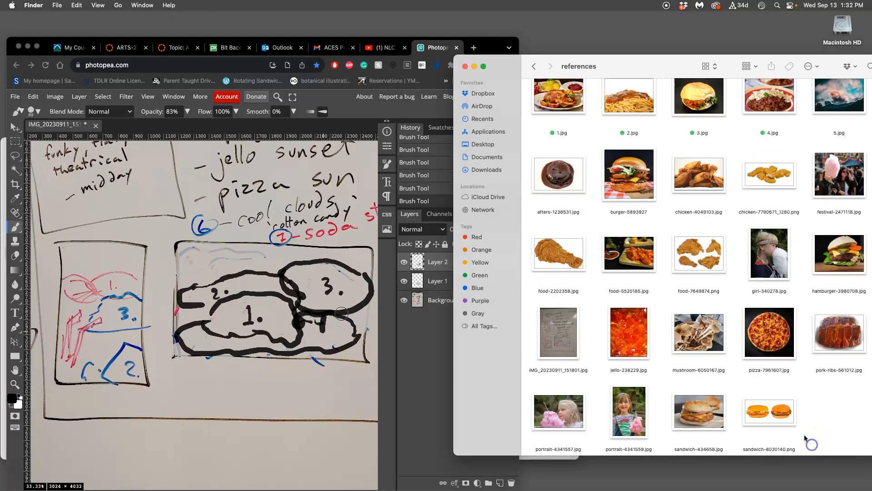
right_click(844, 101)
left_click(792, 235)
scroll(713, 214, "up", 1)
Step: In Photopea, write "5." in the sky area at the upper left of the wide thumbnail
left_click(202, 256)
left_click_drag(212, 254, 211, 267)
left_click(226, 262)
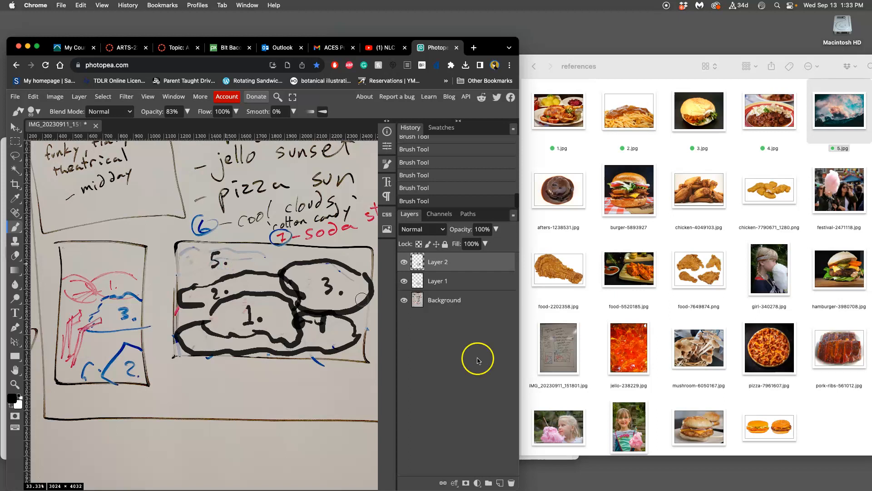
Step: In Finder, rename pizza-7961607.jpg to 6.jpg and tag it green
left_click(769, 385)
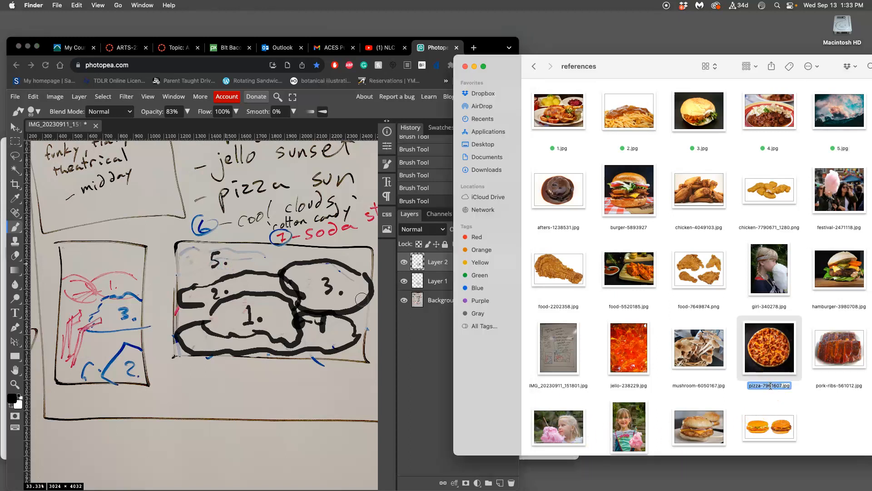
type("6")
key("Return")
right_click(547, 186)
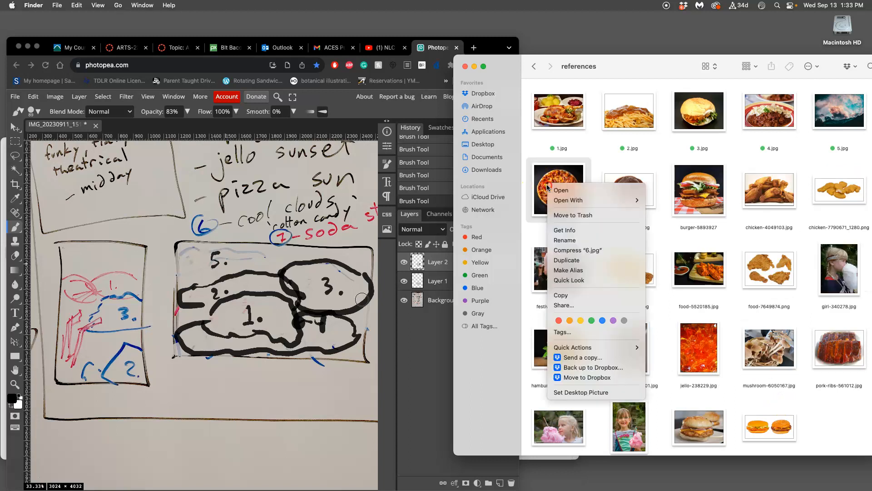
left_click(591, 320)
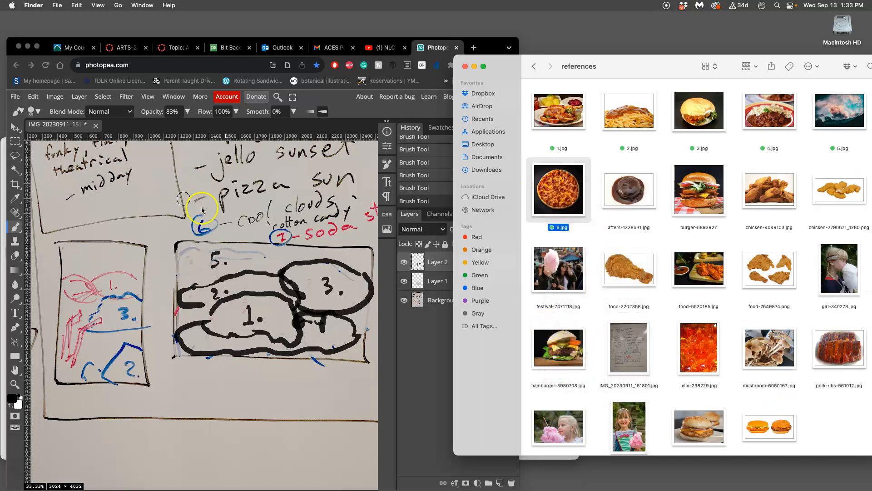
Step: In Photopea, add a circled 6 in the sky, rewrite "5." beside it, and cover the old 5 with sampled paper colour
left_click(217, 259)
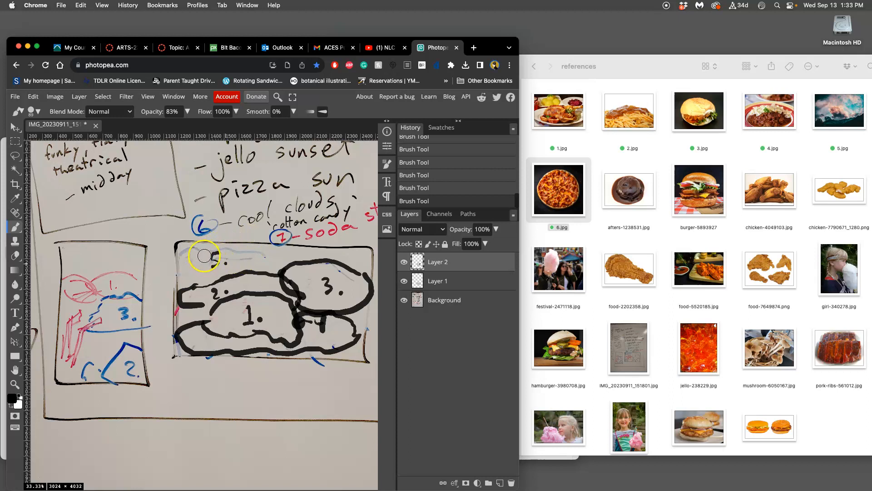
mouse_move(203, 251)
left_mouse_down()
mouse_move(205, 275)
mouse_move(202, 250)
mouse_move(200, 268)
mouse_move(210, 269)
mouse_move(206, 264)
left_mouse_up()
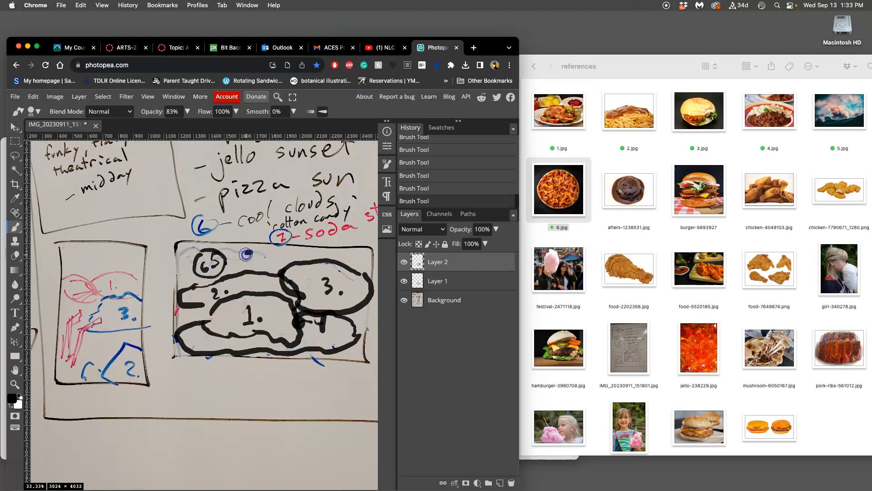
left_click(268, 251, "alt")
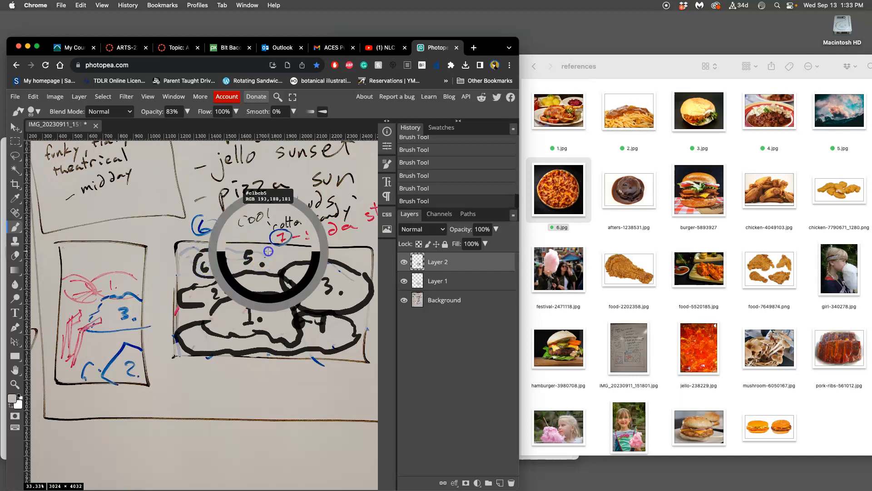
left_click_drag(212, 258, 215, 266)
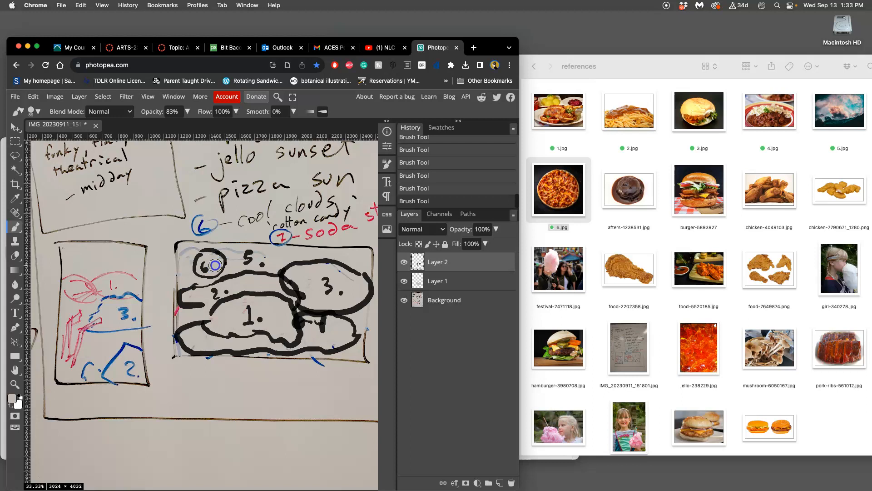
mouse_move(310, 271)
left_mouse_down()
mouse_move(357, 273)
mouse_move(334, 313)
left_mouse_up()
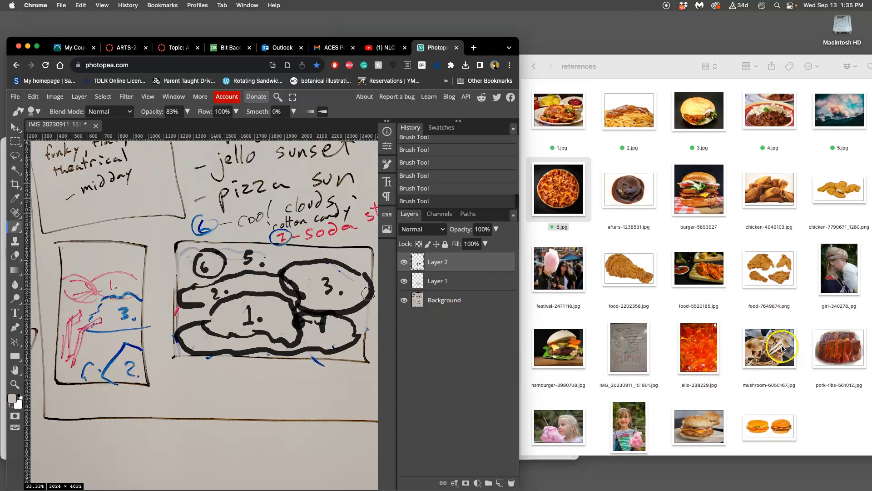
Step: Move potato-6235615.jpg, bowl-1842294.jpg and hamburger-6059931.jpg from Downloads into the references folder
scroll(788, 349, "down", 1)
mouse_move(28, 402)
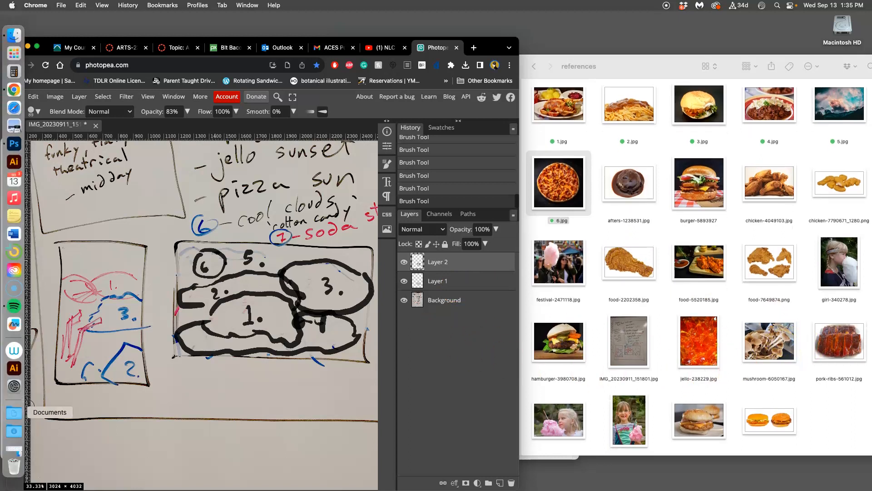
left_click(14, 431)
left_click_drag(129, 147, 654, 314)
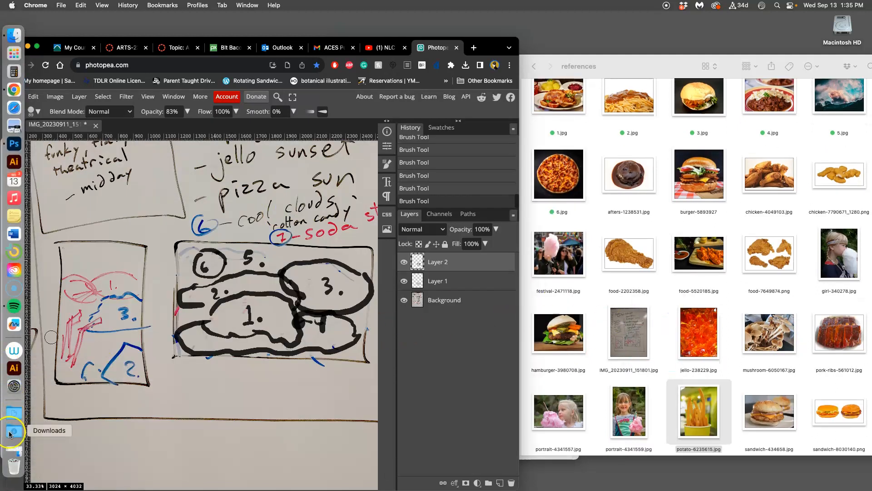
left_click(14, 430)
left_click_drag(91, 136, 668, 301)
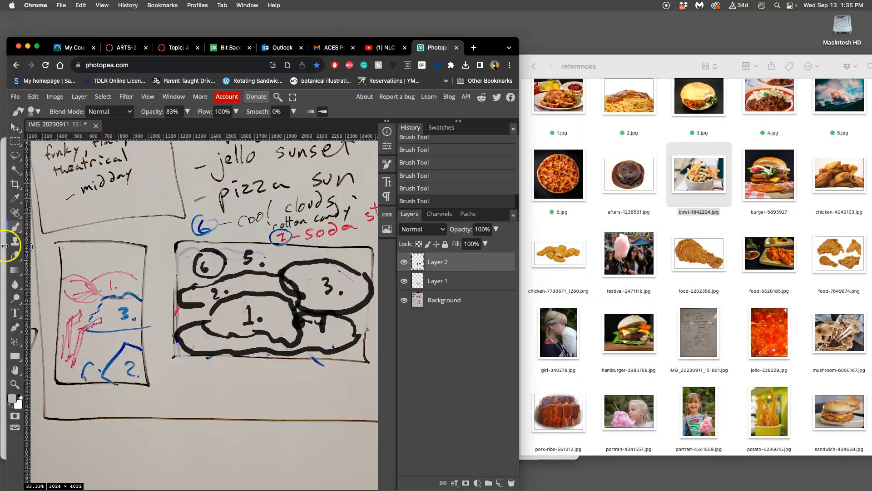
left_click(14, 431)
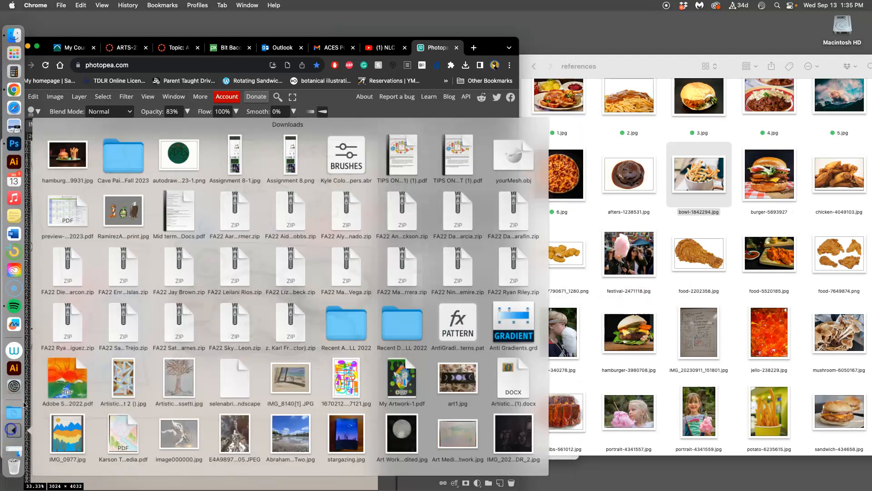
left_click_drag(73, 144, 629, 217)
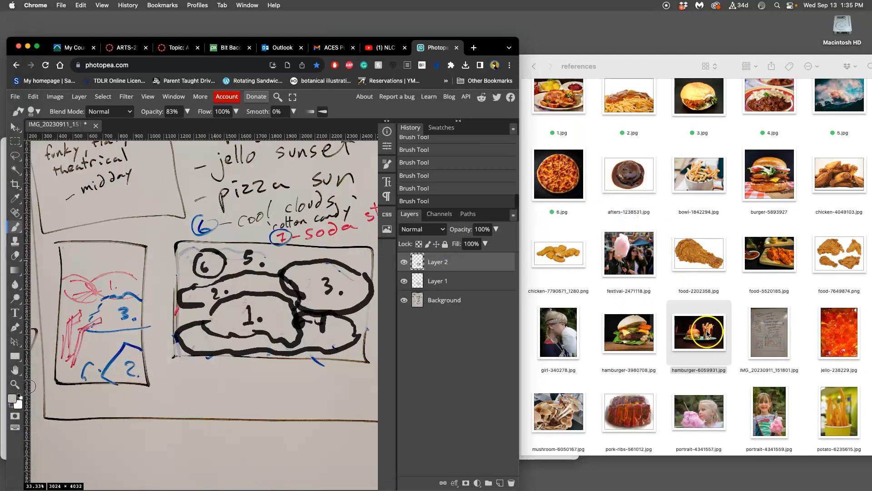
Step: Open potato-6235615.jpg from the references folder in Preview to examine the fries
double_click(840, 410)
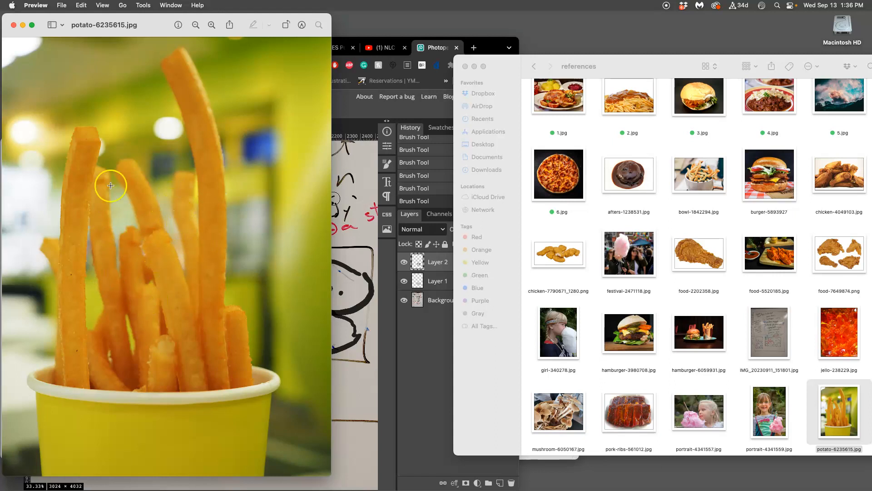
Step: Close the potato preview and open hamburger-6059931.jpg from the references folder in Preview to examine the burger and fries, closing it when done
left_click(14, 25)
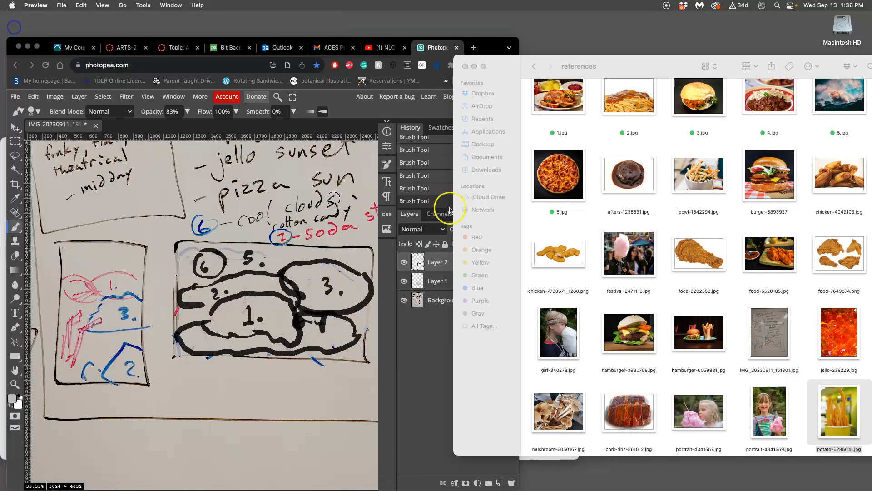
scroll(732, 365, "down", 3)
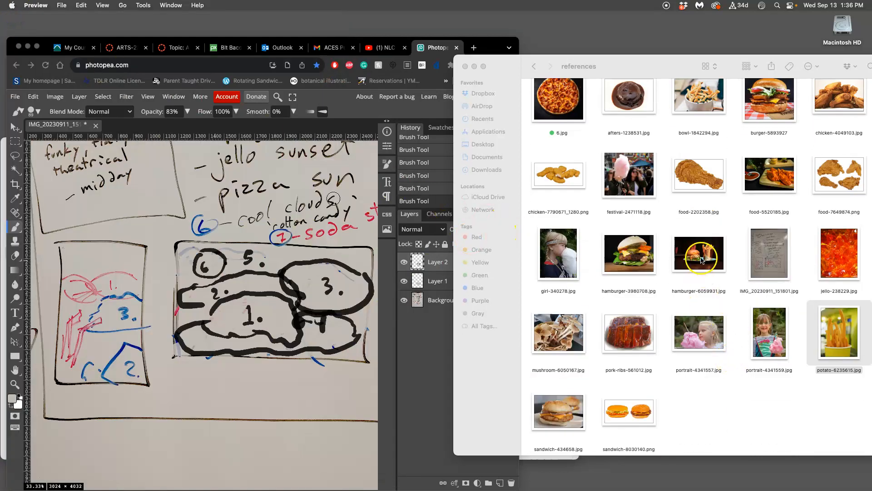
left_click(702, 261)
double_click(701, 261)
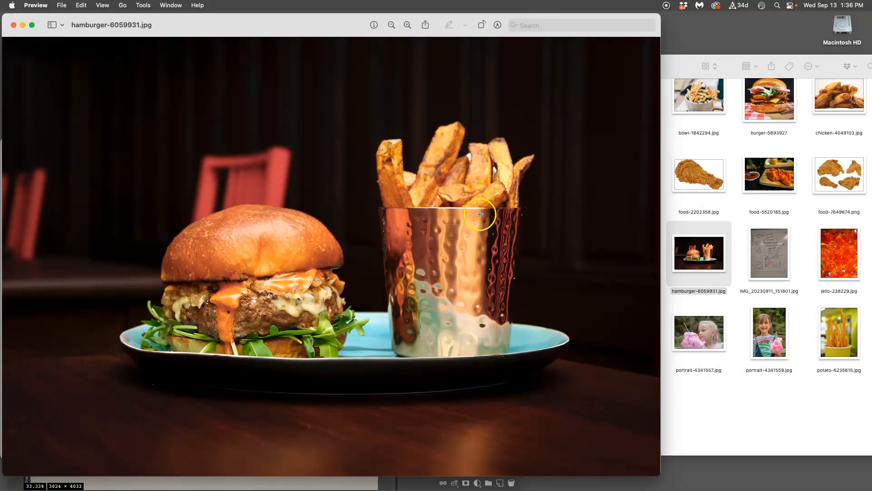
left_click(839, 334)
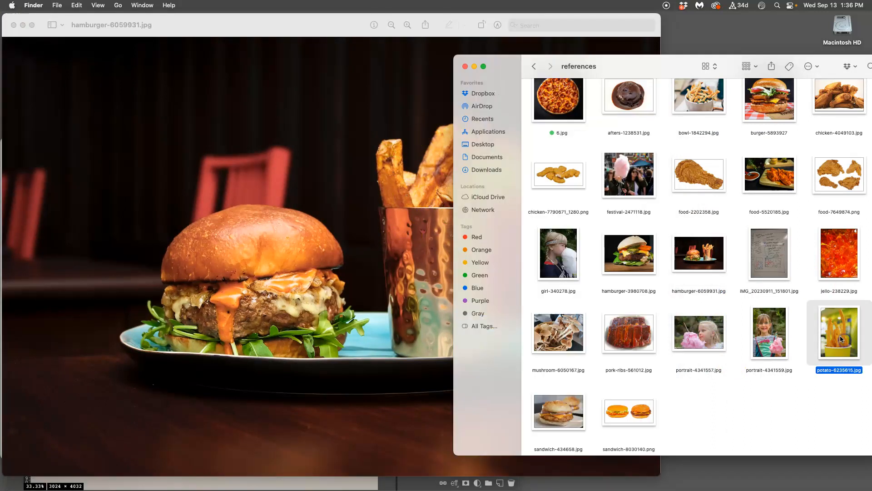
left_click(93, 88)
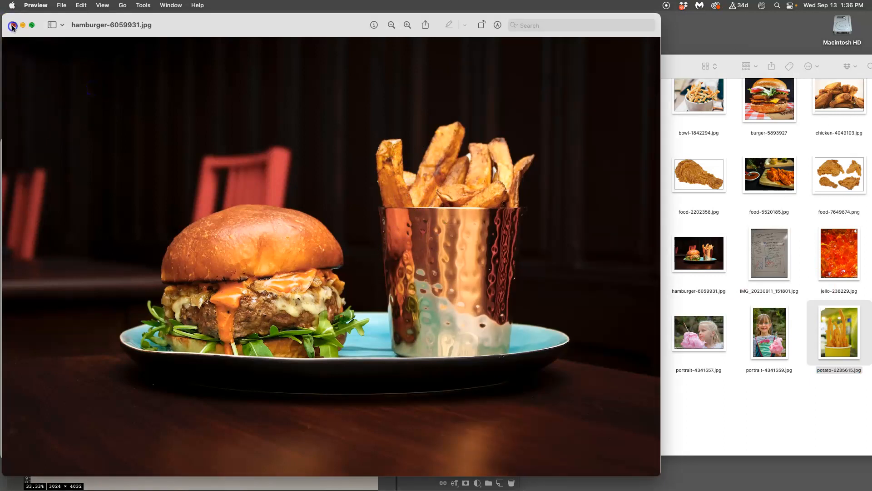
left_click(12, 26)
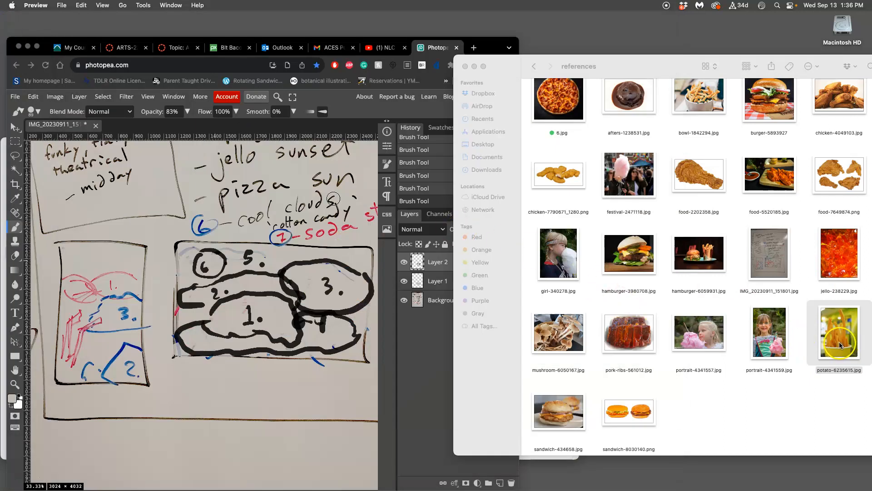
Step: In Finder, tag potato-6235615.jpg green and rename it to 7.jpg
right_click(838, 342)
left_click(764, 408)
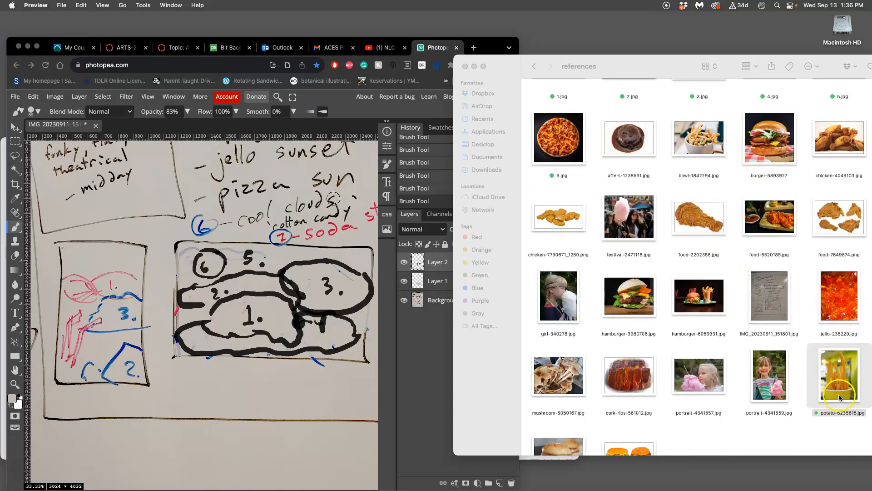
left_click(839, 395)
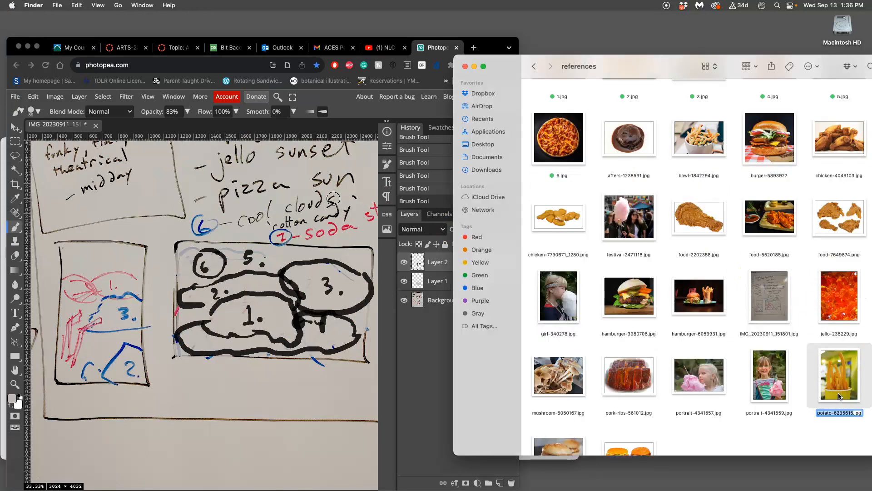
key("Return")
type("7")
key("Return")
scroll(723, 254, "up", 2)
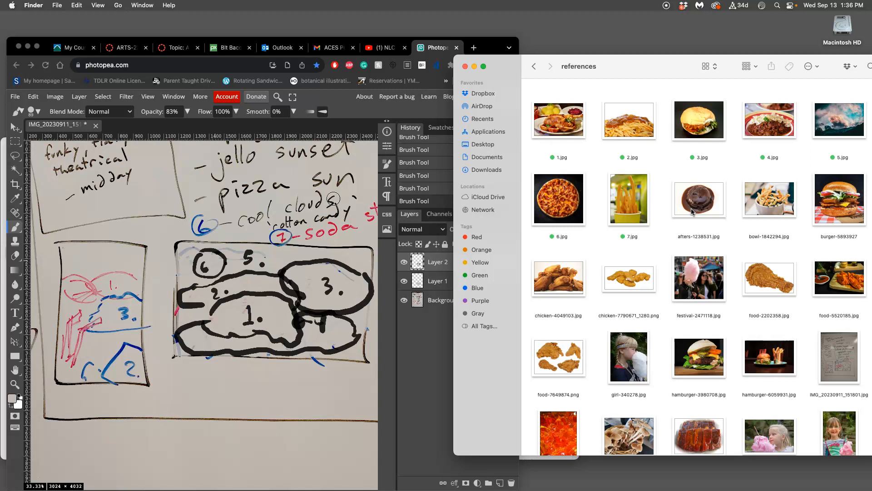
Step: In Photopea, paint light-red vertical bars over the right half of the landscape thumbnail and label them "7." with a leader line below the frame
left_click(279, 329)
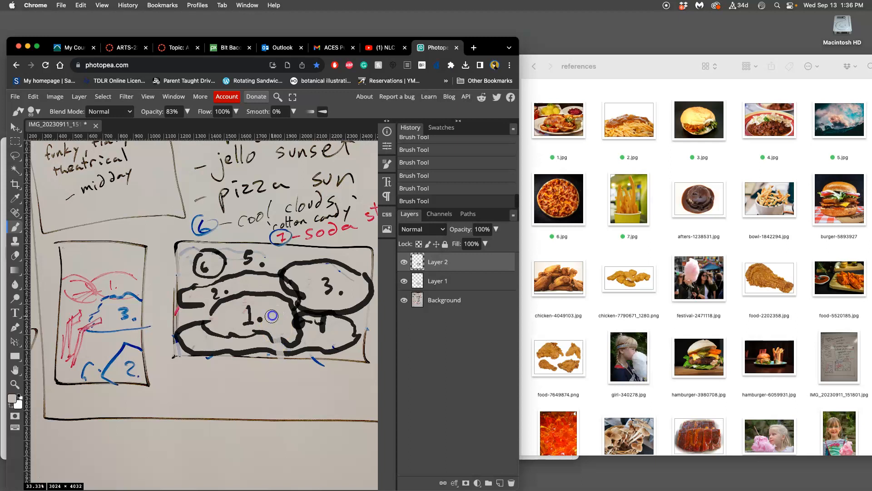
left_click(16, 403)
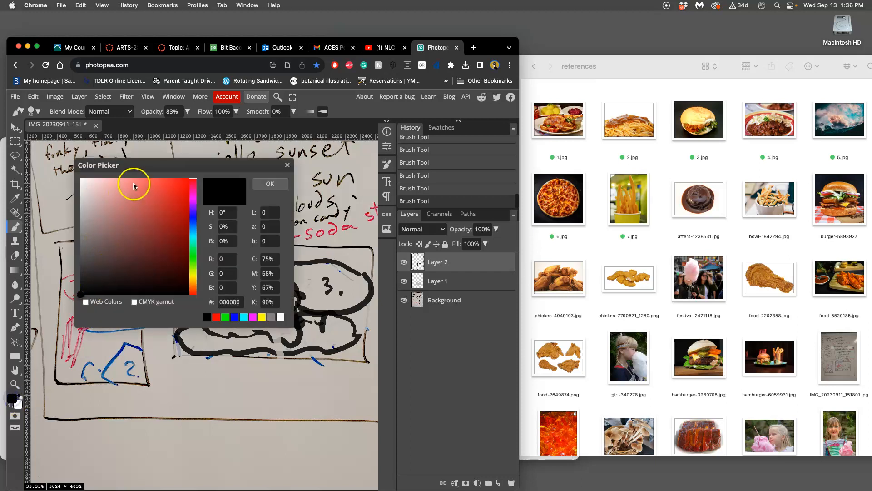
left_click(147, 181)
left_click(273, 184)
left_click_drag(273, 312, 277, 362)
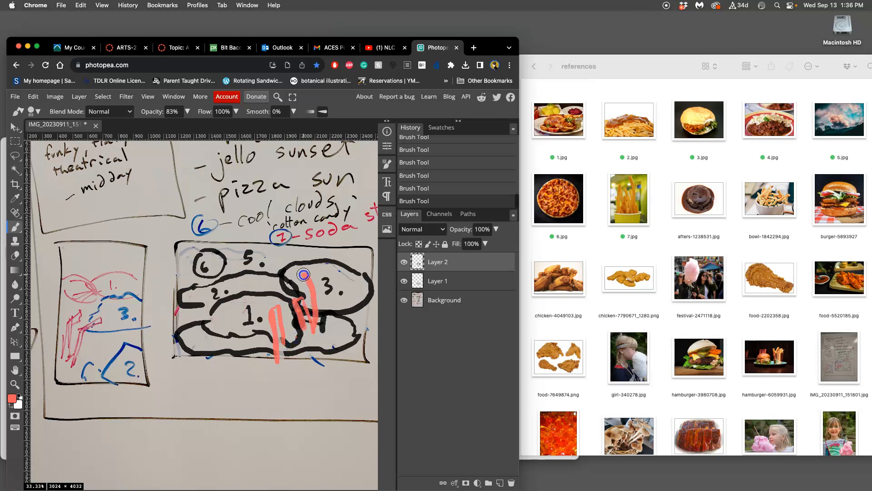
left_click_drag(330, 344, 335, 355)
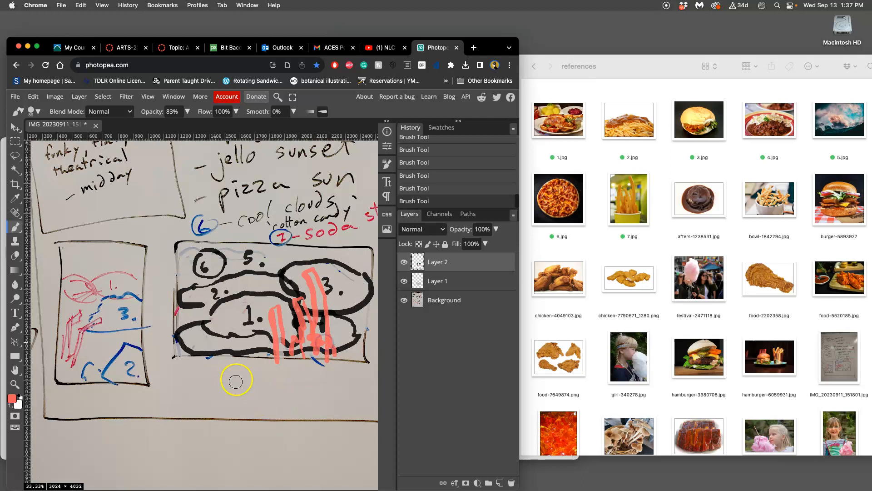
left_click_drag(299, 362, 305, 401)
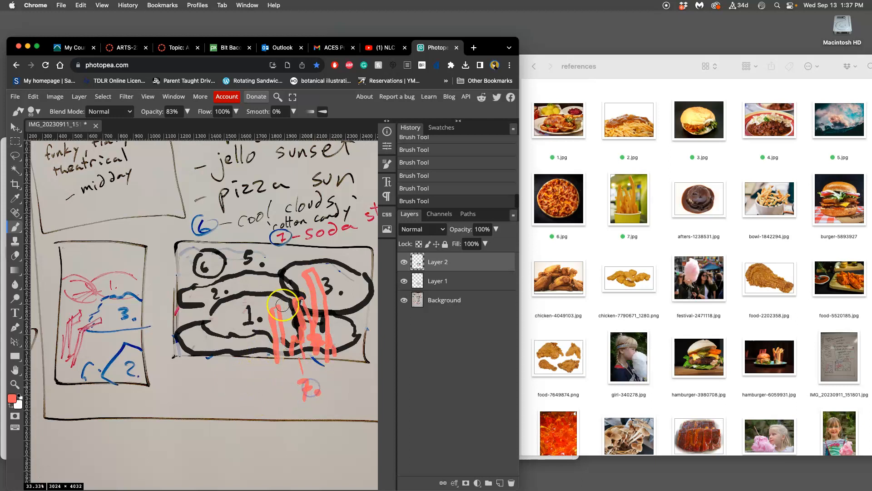
Step: Add a new layer and paint over the old sketch inside the portrait thumbnail with sampled paper colour
scroll(313, 288, "down", 1)
scroll(312, 289, "down", 1)
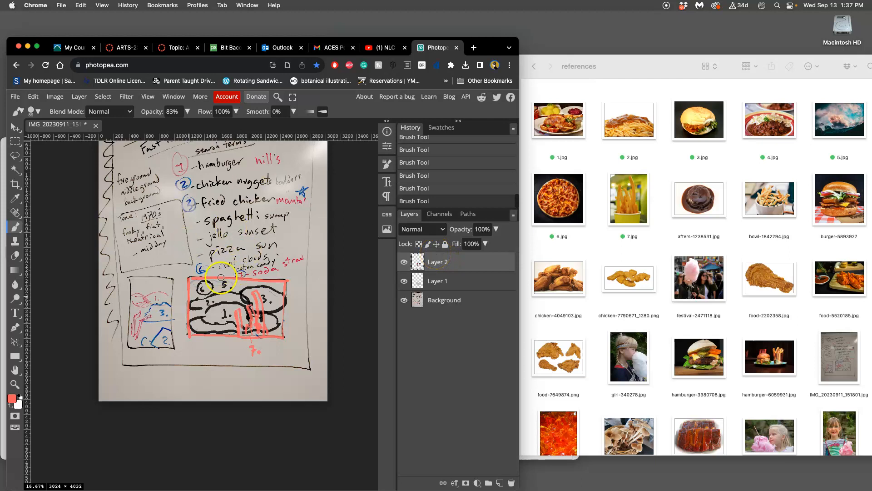
left_click_drag(219, 274, 218, 224)
key("super+plus")
key("super+plus")
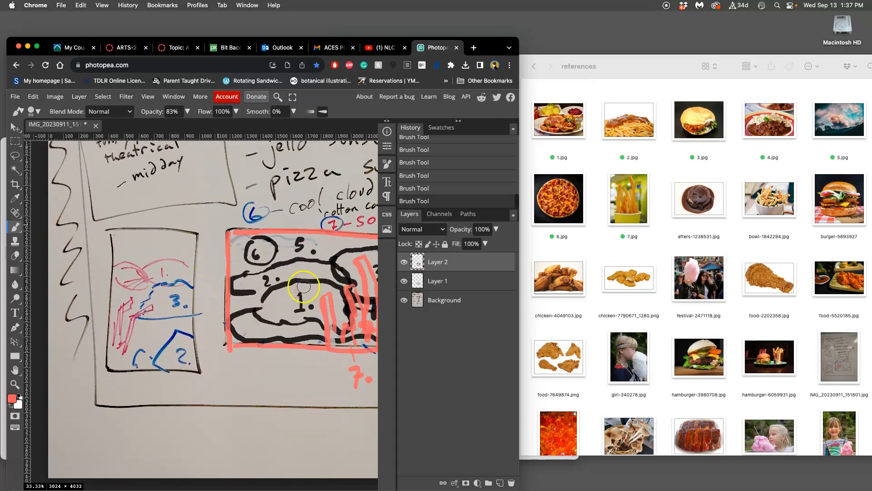
left_click(499, 483)
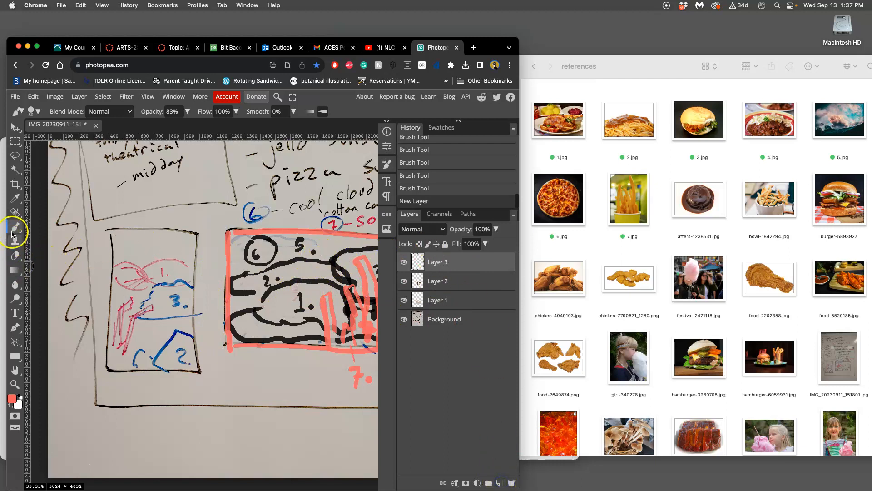
left_click(154, 247, "alt")
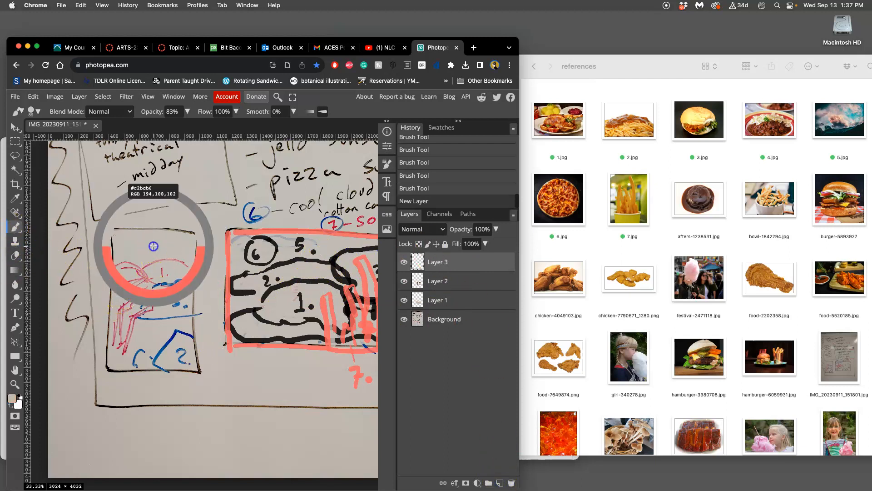
mouse_move(127, 260)
left_mouse_down()
mouse_move(116, 346)
mouse_move(124, 361)
mouse_move(165, 240)
mouse_move(184, 355)
mouse_move(162, 322)
mouse_move(160, 351)
mouse_move(133, 343)
mouse_move(161, 355)
mouse_move(120, 363)
mouse_move(153, 347)
mouse_move(134, 270)
mouse_move(120, 268)
mouse_move(128, 259)
mouse_move(163, 341)
mouse_move(180, 353)
left_mouse_up()
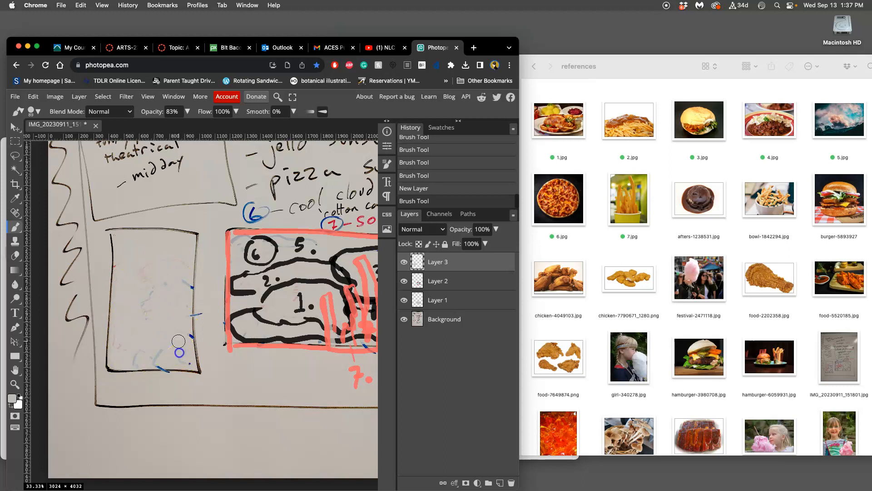
left_click_drag(164, 305, 159, 327)
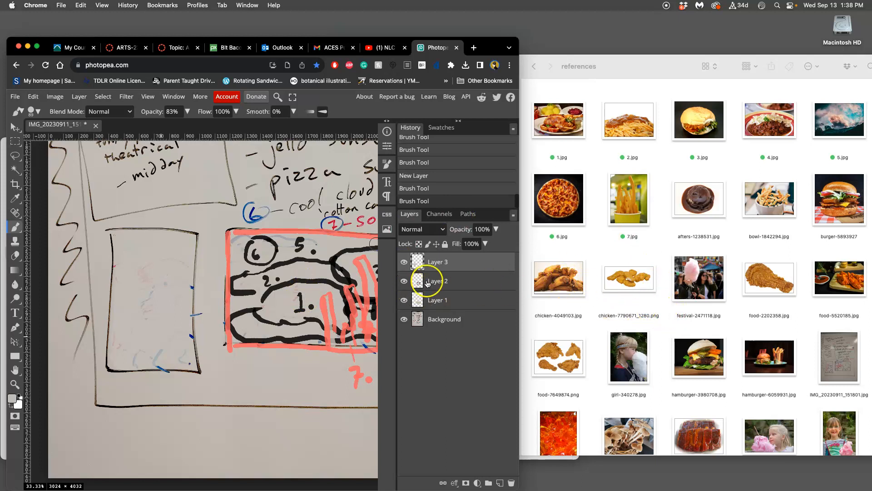
Step: In Finder, tag chicken-4049103.jpg green and rename it to A.jpg
right_click(547, 285)
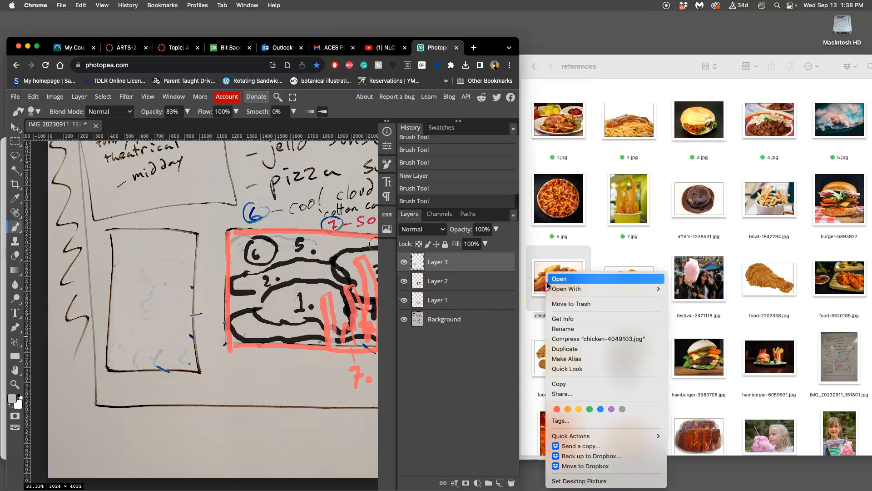
left_click(591, 407)
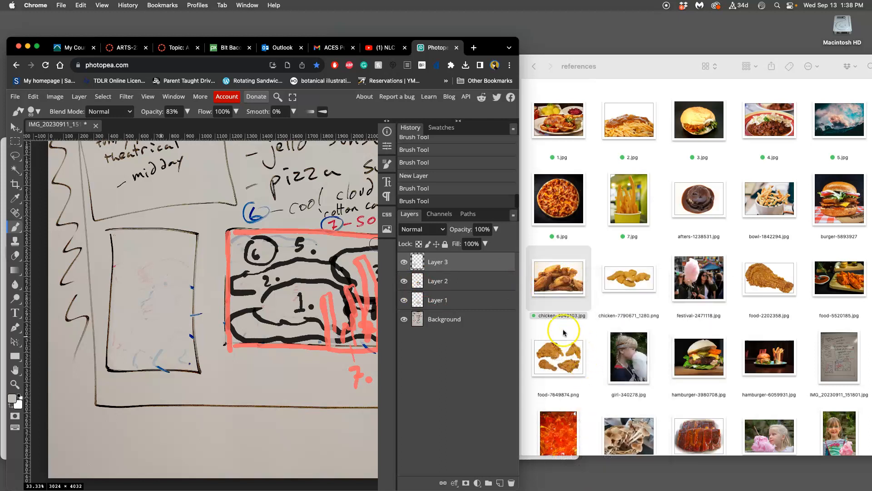
left_click(555, 315)
left_click(554, 317)
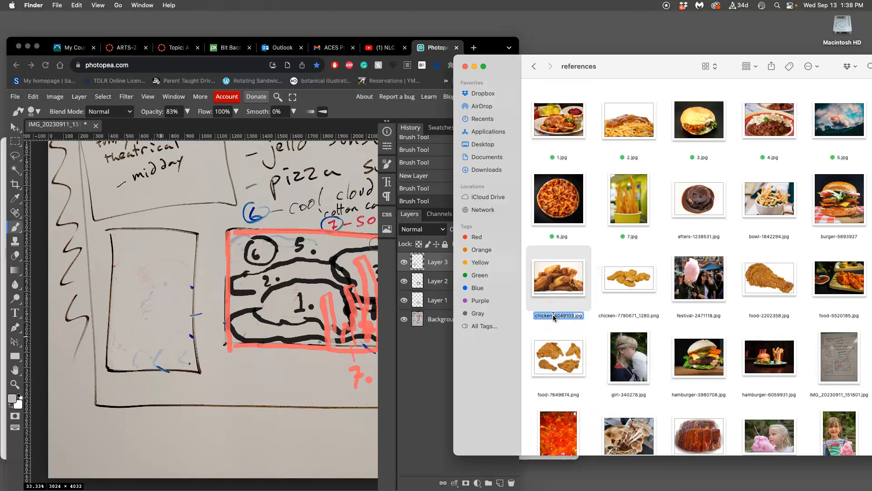
type("8")
left_click(544, 325)
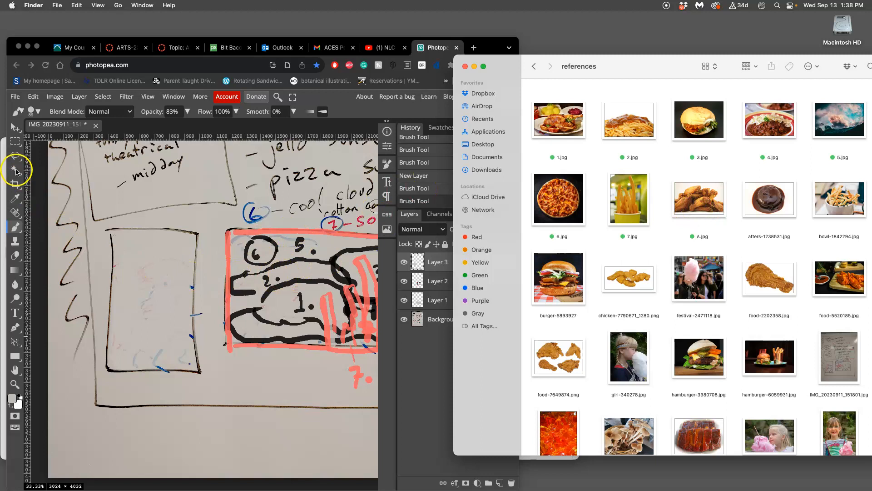
Step: In Photopea, draw a black line labelled "A" beside the landscape thumbnail and a mound labelled "A" inside the portrait thumbnail
left_click(285, 268)
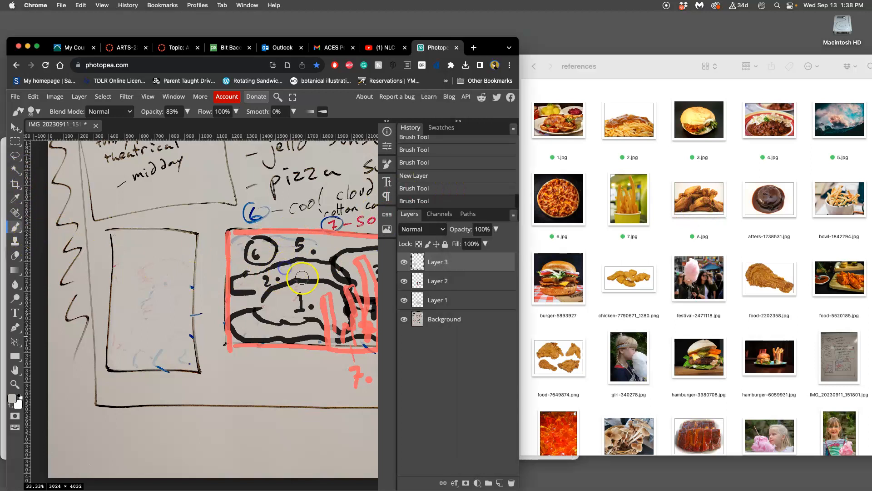
left_click(18, 395)
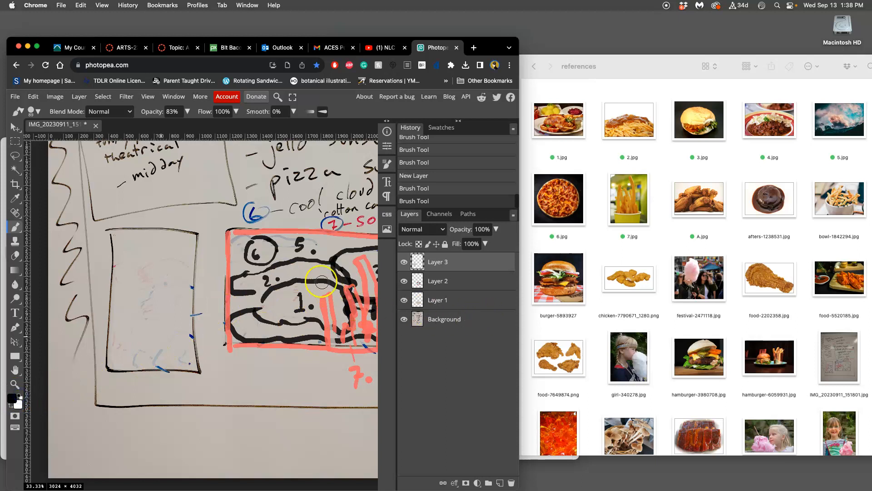
left_click_drag(285, 266, 254, 259)
mouse_move(229, 266)
left_mouse_down()
mouse_move(266, 271)
mouse_move(204, 277)
mouse_move(205, 259)
left_mouse_up()
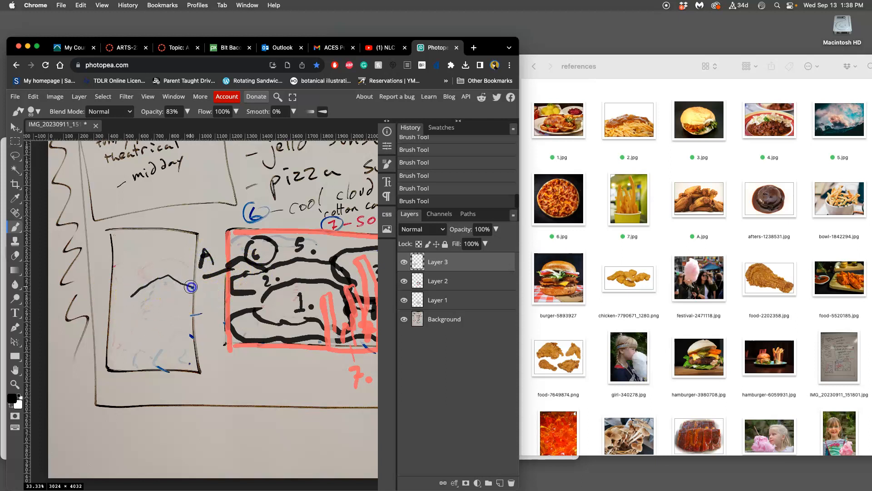
left_click_drag(179, 279, 193, 287)
mouse_move(137, 308)
left_mouse_down()
mouse_move(185, 312)
mouse_move(195, 295)
left_mouse_up()
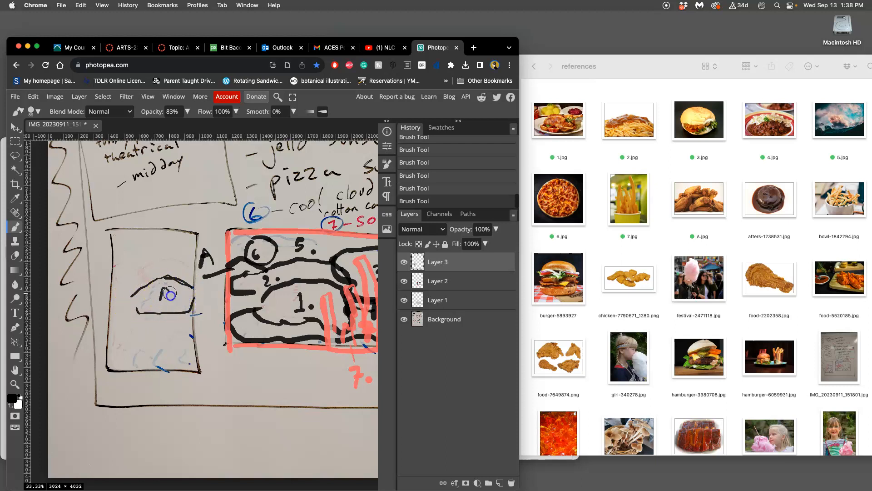
Step: In Finder, give A.jpg an orange tag instead of the green one
left_click(540, 195)
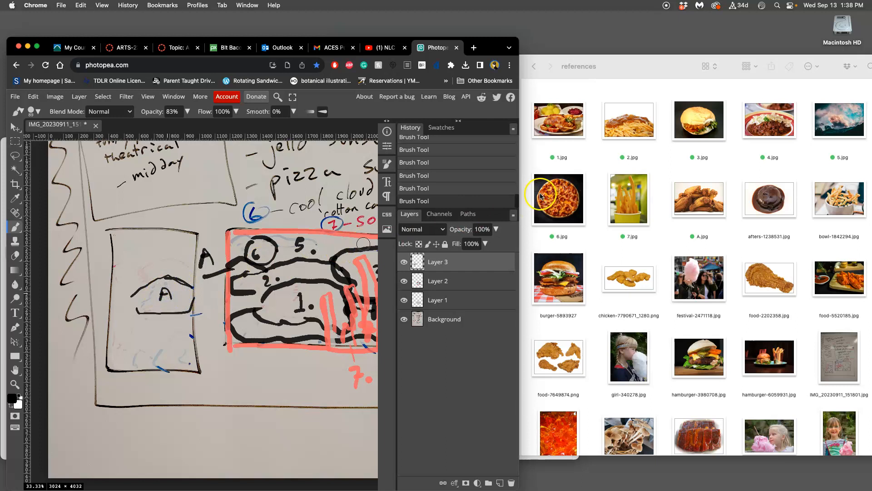
right_click(703, 214)
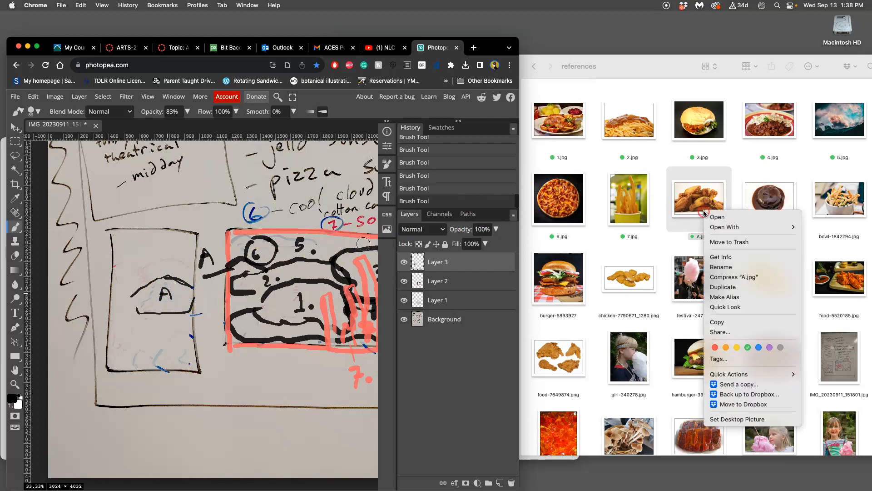
left_click(726, 348)
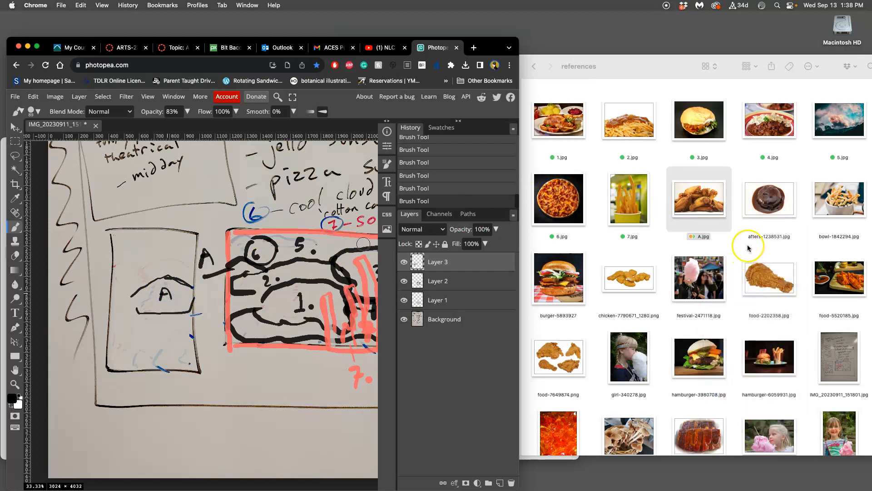
left_click(744, 251)
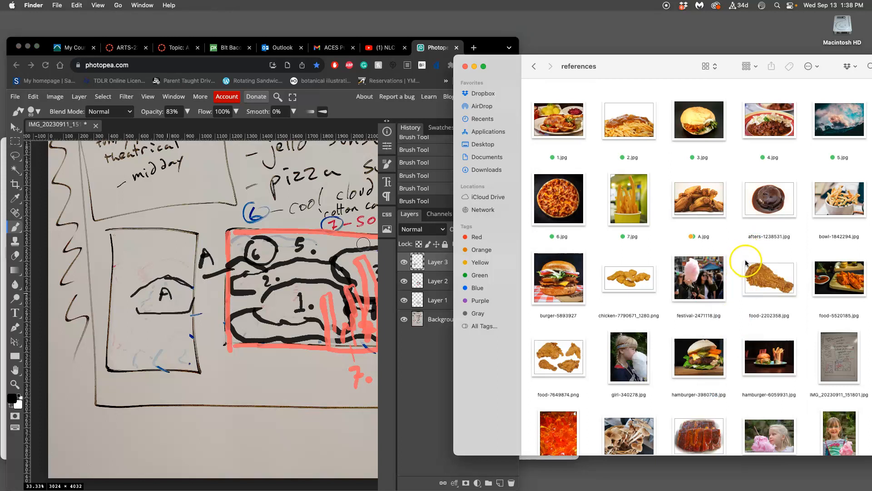
Step: Rename bowl-1842294.jpg to B.jpg and tag it orange
left_click(842, 212)
key("Return")
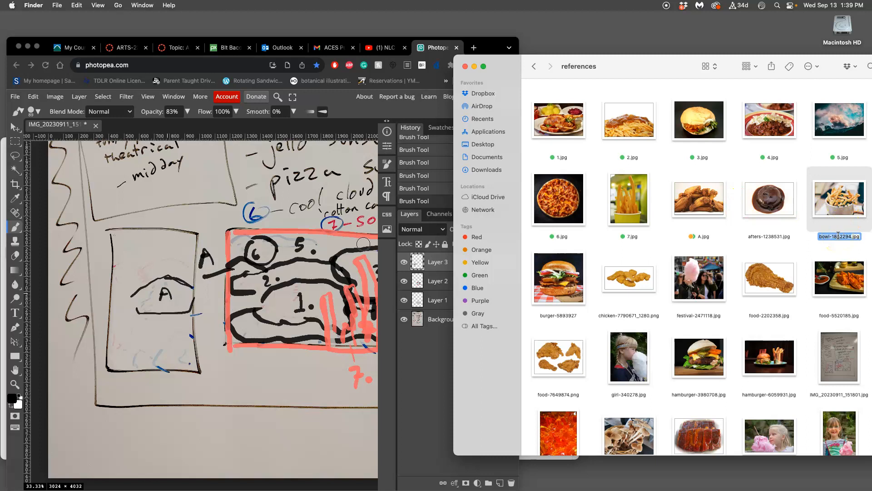
key("Return")
right_click(836, 212)
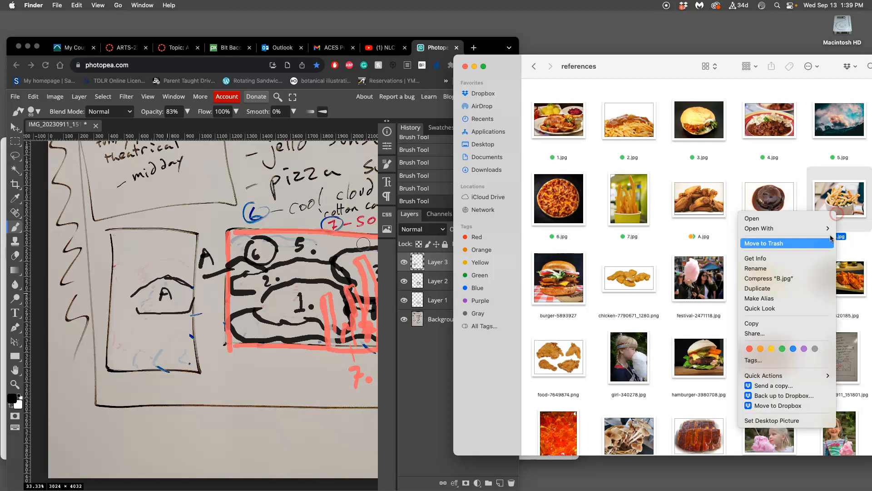
left_click(761, 349)
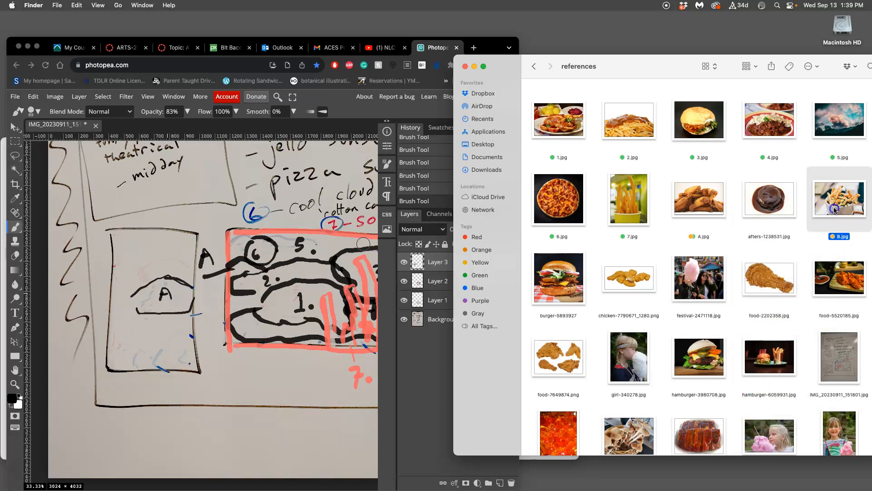
Step: In Photopea, draw a black outlined region labelled "B" in the portrait thumbnail's lower left area and write "5." in its sky
left_click(815, 242)
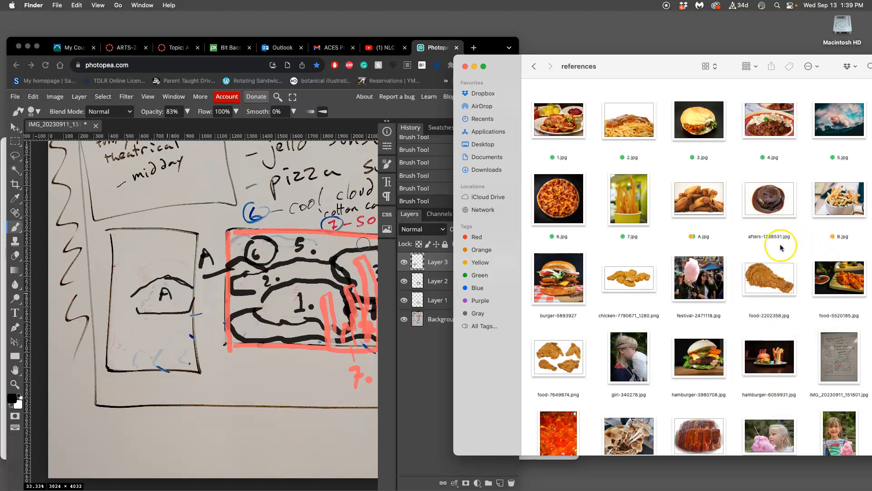
left_click(127, 306)
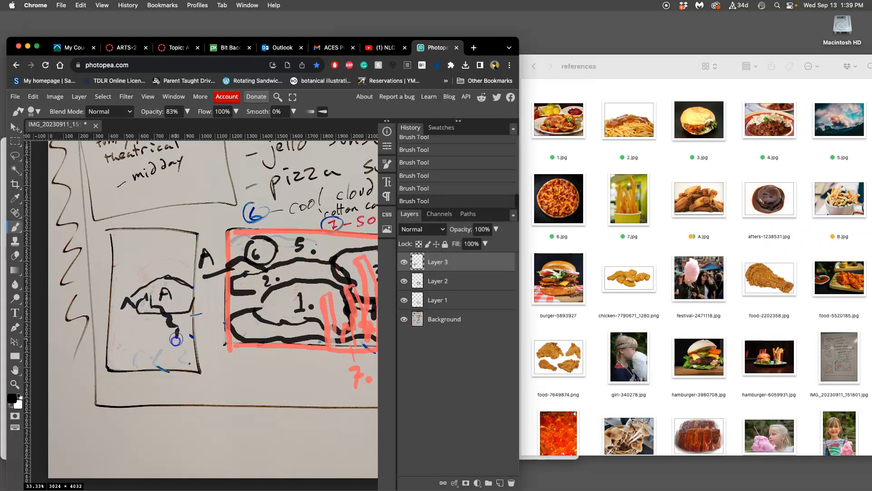
left_click_drag(136, 320, 144, 316)
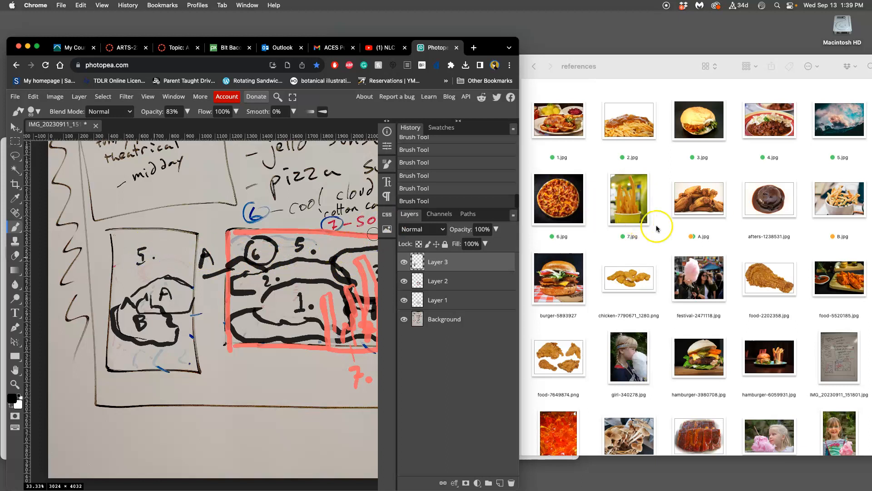
Step: In Finder, rename hamburger-3980708.jpg to C.jpg and tag it orange
scroll(708, 232, "down", 5)
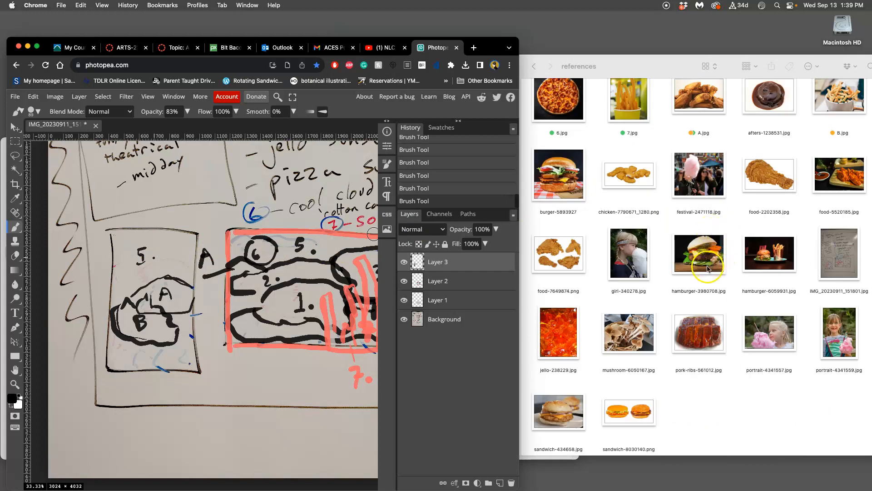
left_click(699, 288)
left_click(702, 271)
key("Return")
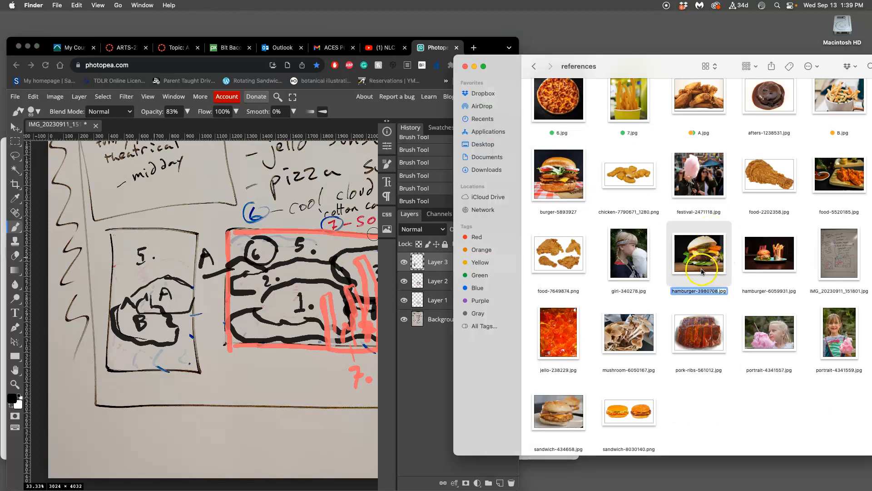
type("C")
key("Return")
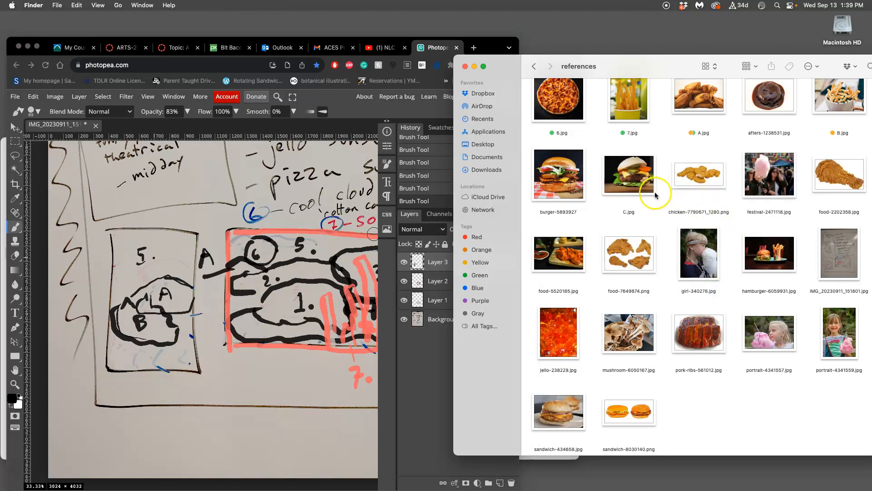
right_click(625, 180)
left_click(650, 233)
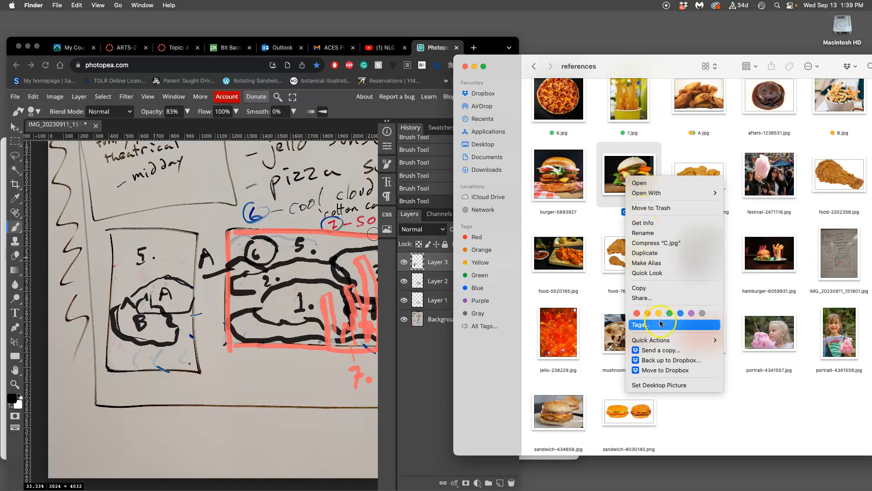
left_click(648, 313)
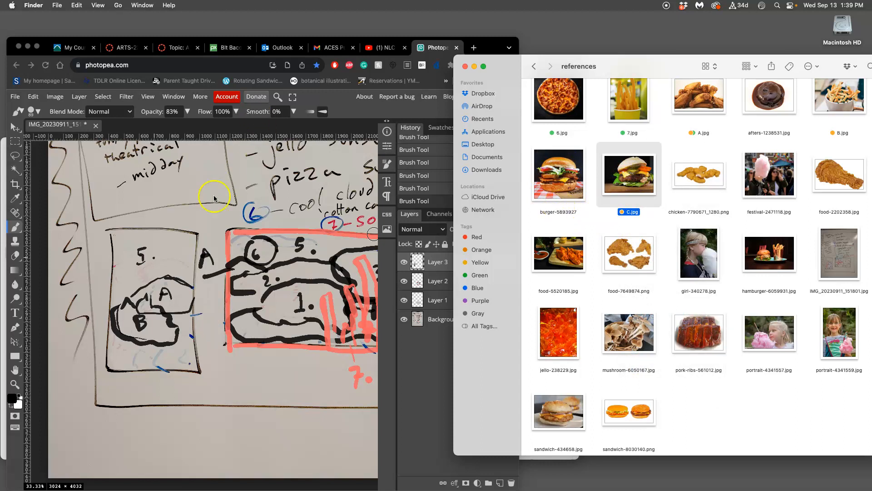
Step: Open C.jpg in Preview, flip the burger image horizontally, and close it
left_click(136, 270)
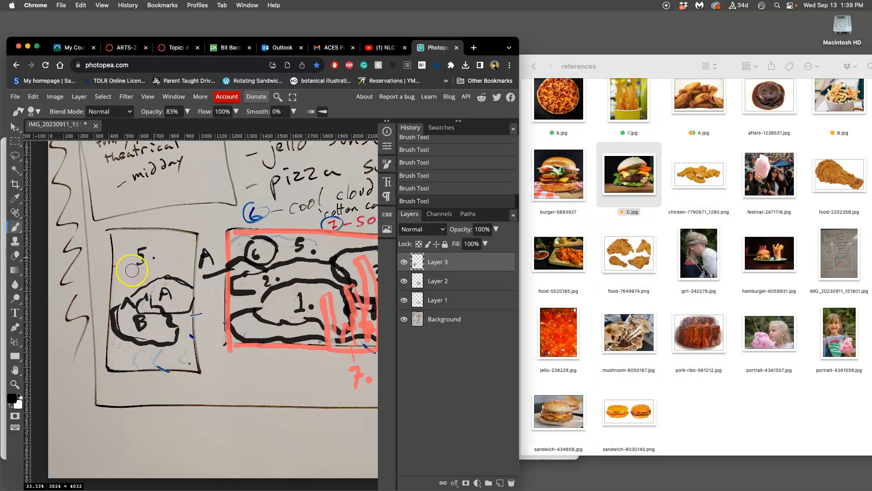
double_click(652, 177)
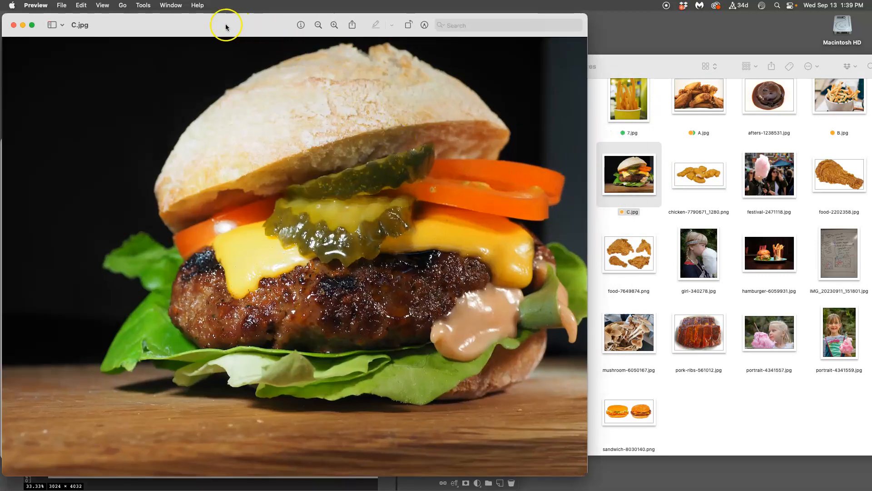
left_click(141, 5)
left_click(165, 163)
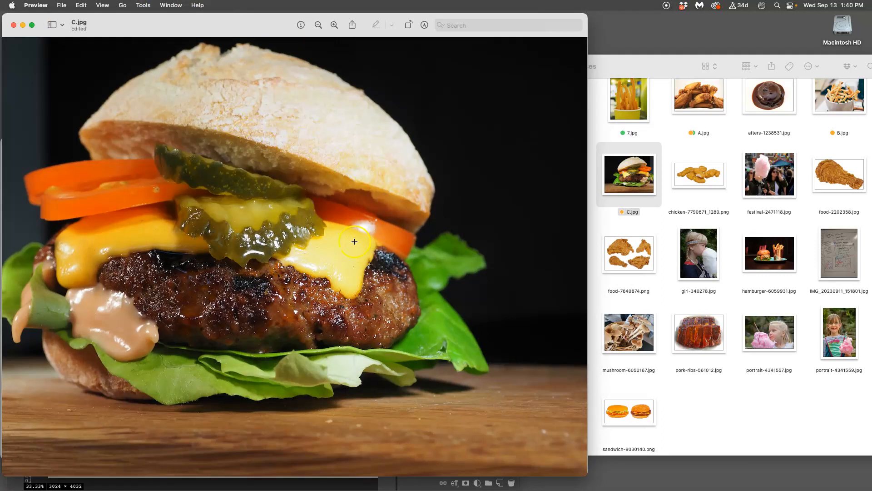
left_click(14, 26)
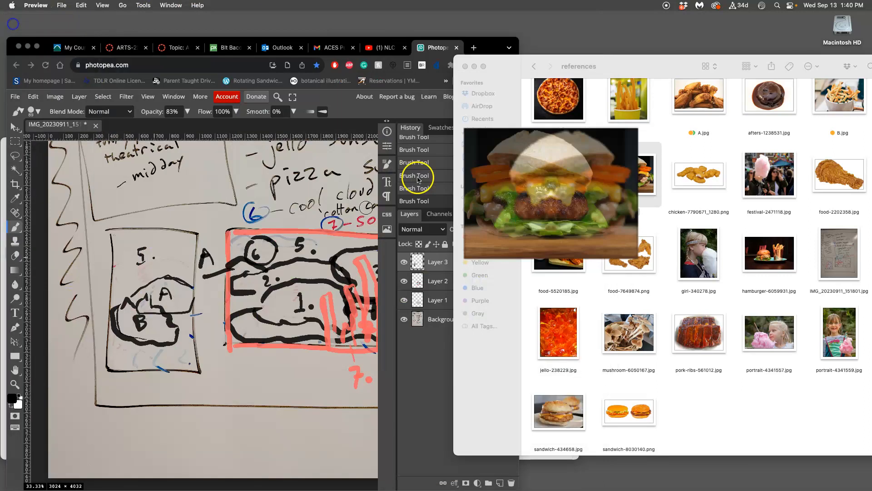
left_click(657, 220)
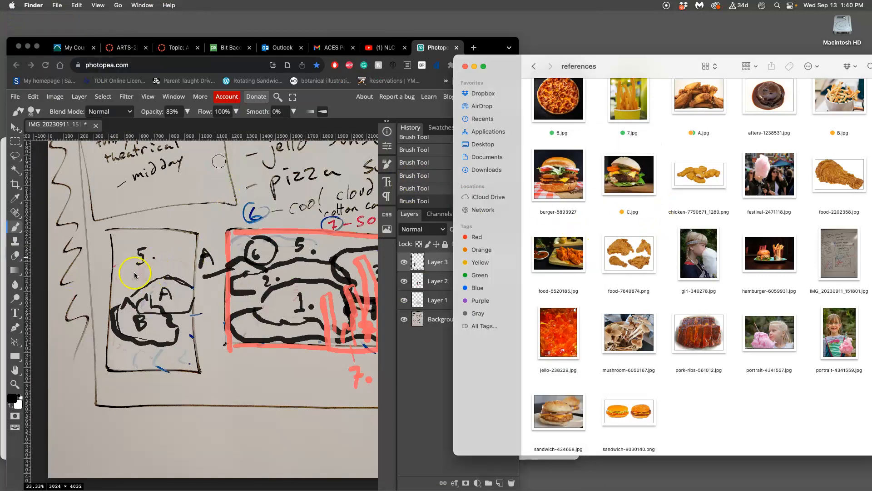
Step: In Photopea, draw a black curve from the portrait thumbnail's left edge beneath the "5." and label the region "C"
left_click(118, 265)
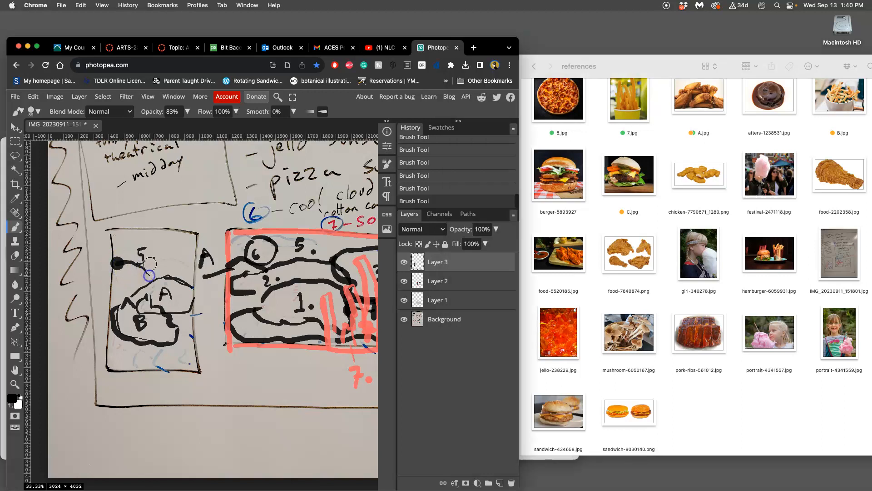
mouse_move(127, 281)
left_mouse_down()
mouse_move(147, 287)
mouse_move(133, 271)
mouse_move(142, 277)
left_mouse_up()
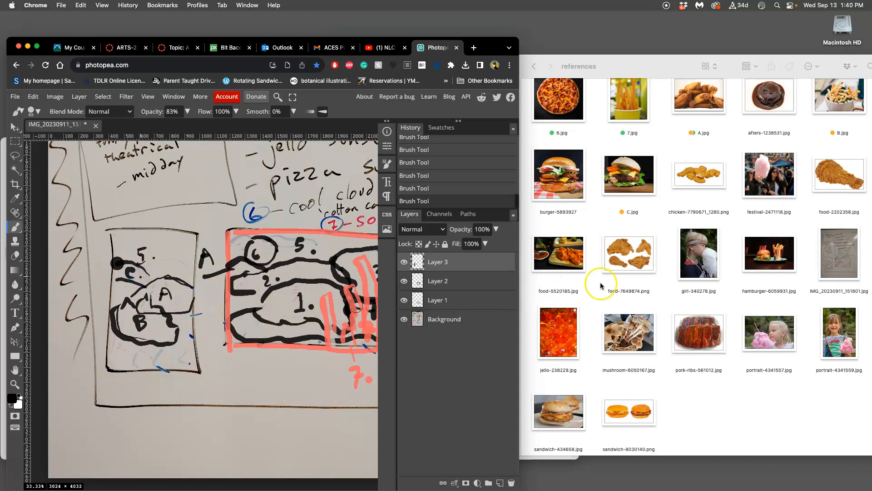
Step: In Finder, rename festival-2471118.jpg to D.jpg and tag it orange
left_click(780, 186)
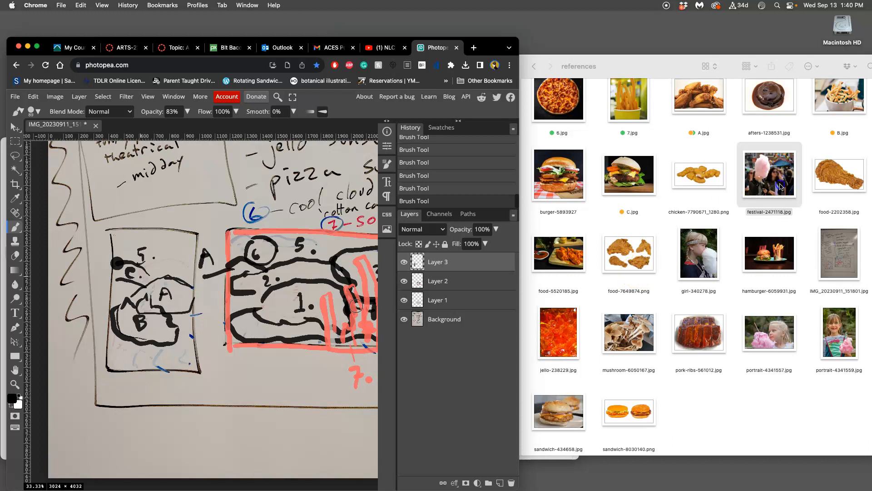
left_click(770, 209)
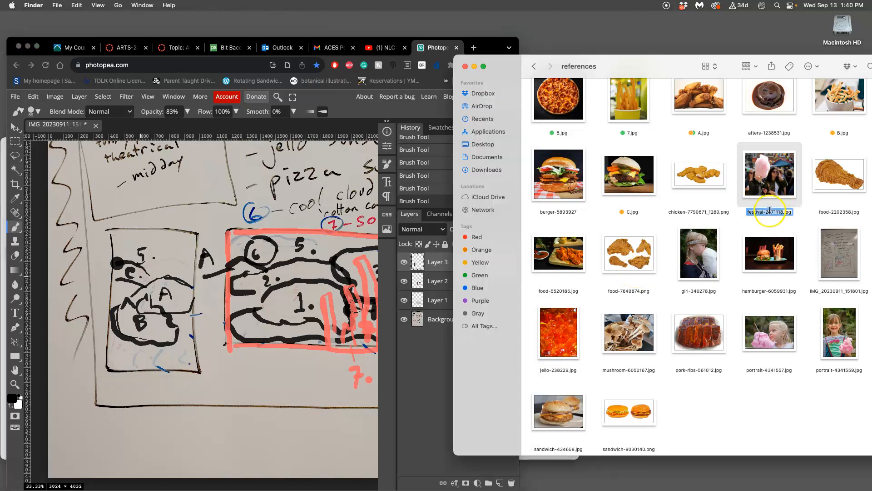
type("D")
key("Return")
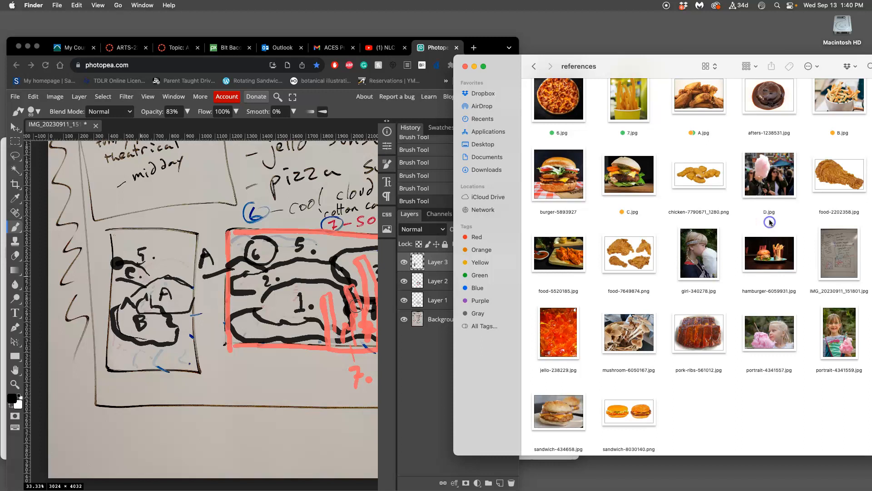
right_click(768, 188)
left_click(796, 286)
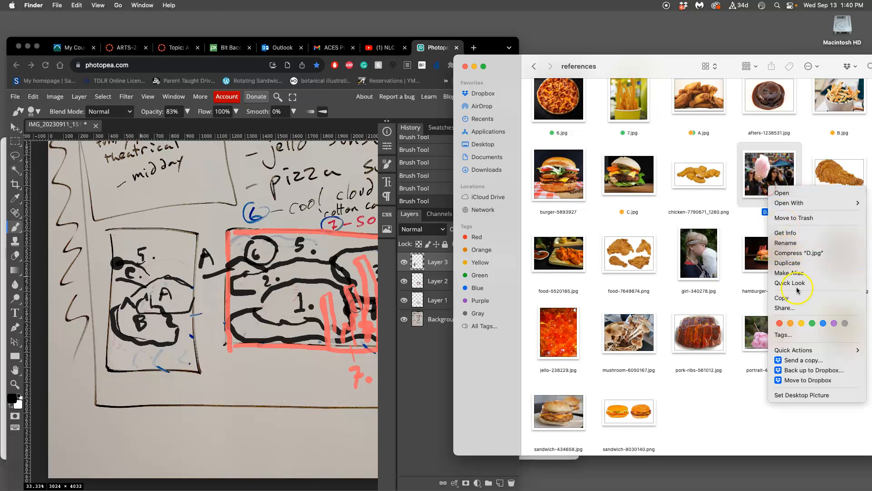
left_click(799, 323)
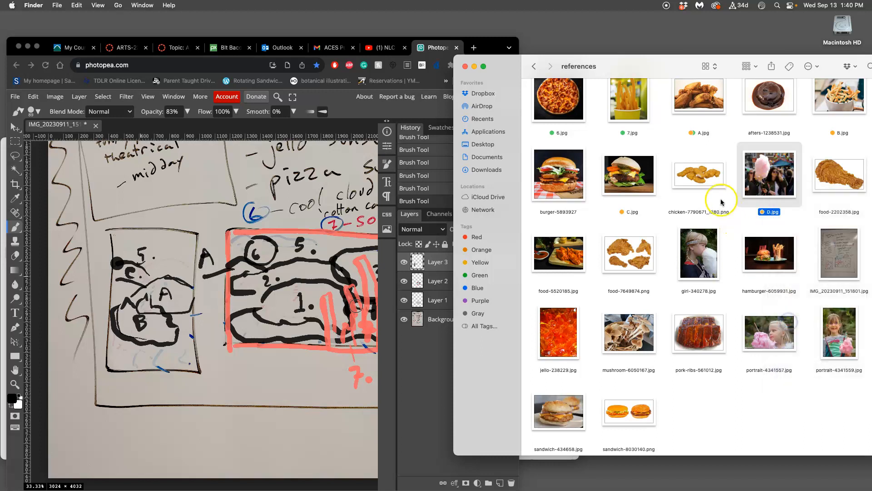
Step: In Photopea, draw a tall black arched region in the portrait thumbnail's lower right corner and label it "D"
left_click(157, 306)
left_click(157, 361)
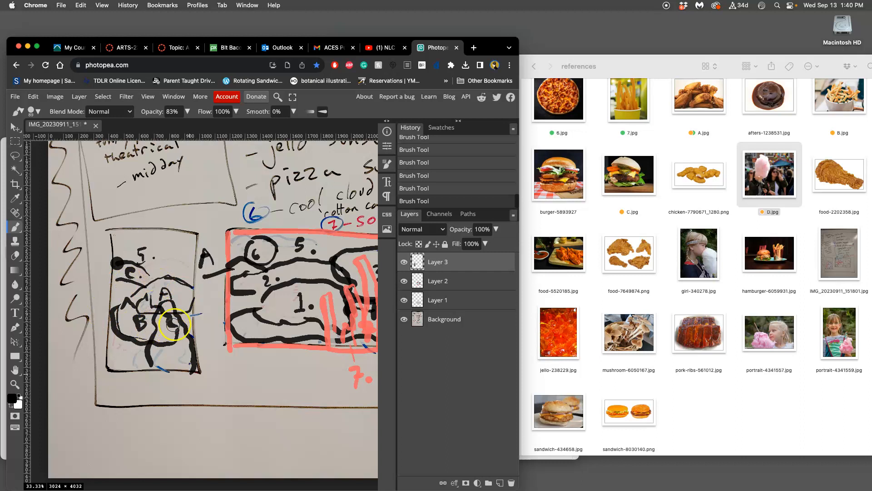
left_click(171, 356)
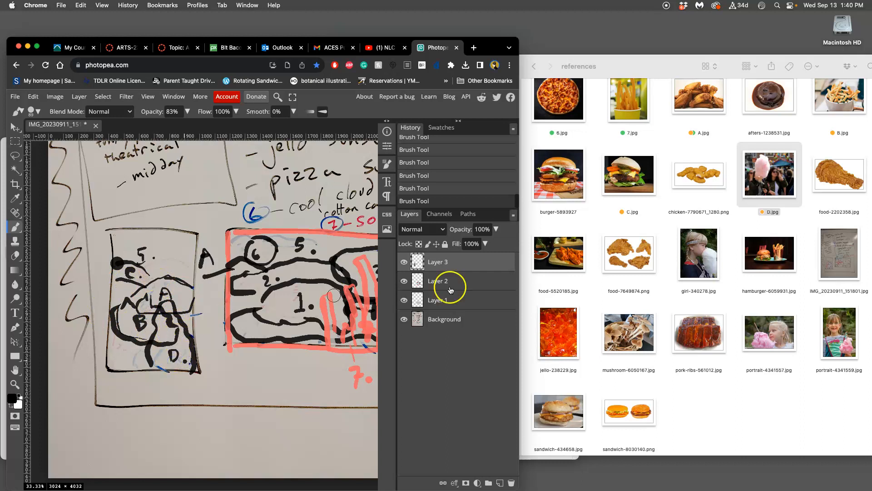
Step: In Finder, tag the cotton candy image portrait-4341559.jpg orange
scroll(712, 272, "up", 3)
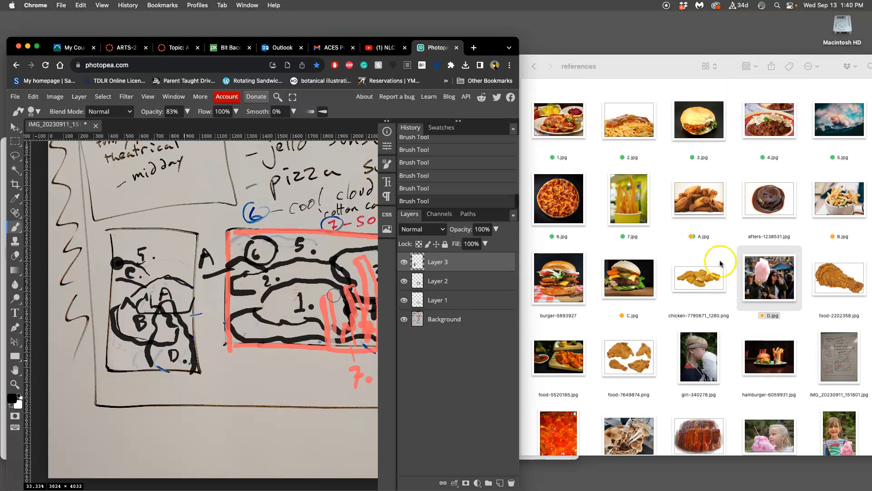
left_click(728, 240)
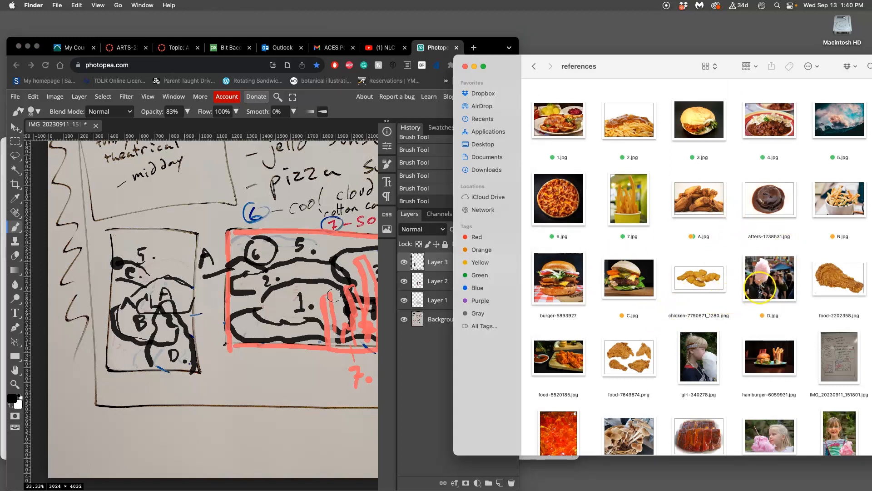
scroll(746, 296, "down", 2)
scroll(738, 301, "down", 1)
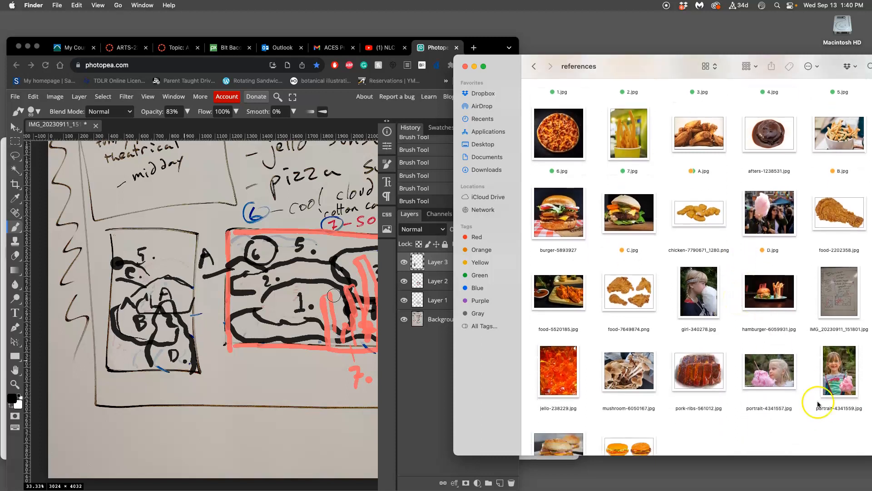
left_click(833, 395)
right_click(833, 395)
left_click(736, 410)
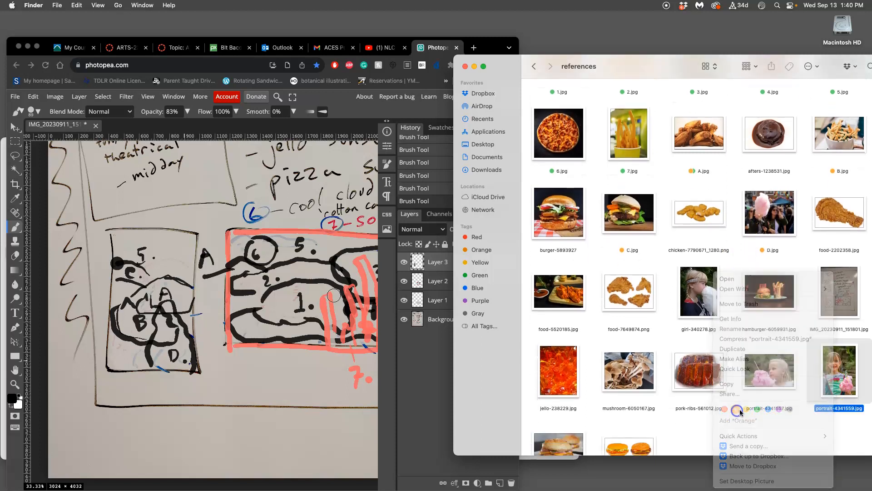